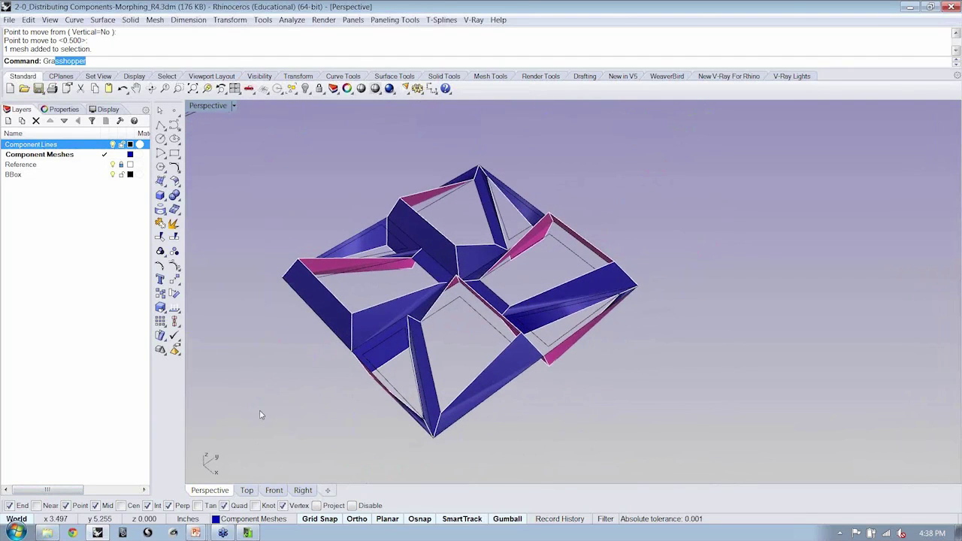
# Step: Launch Grasshopper, snap Rhino to the left half, and close the Layers panel
pyautogui.press('Return')
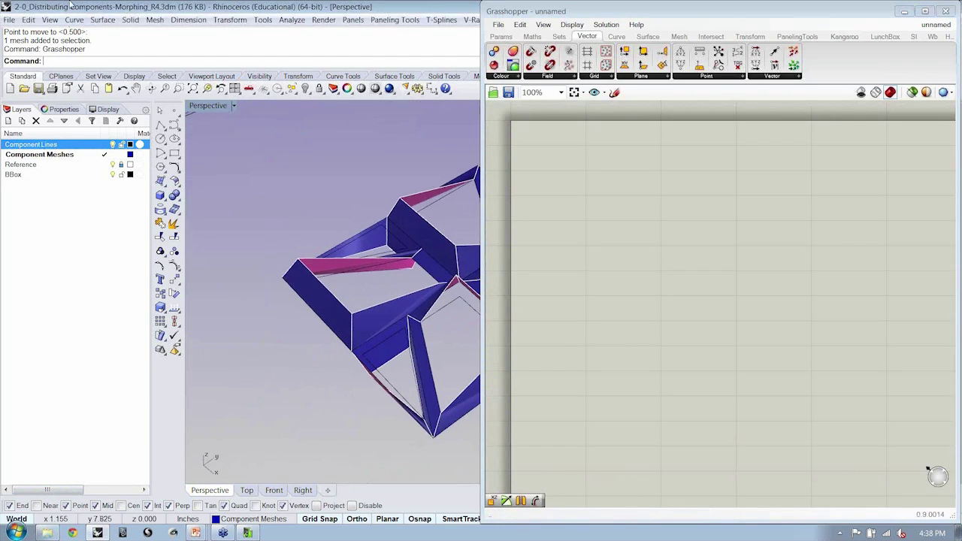
pyautogui.moveTo(70, 6); pyautogui.dragTo(4, 11)
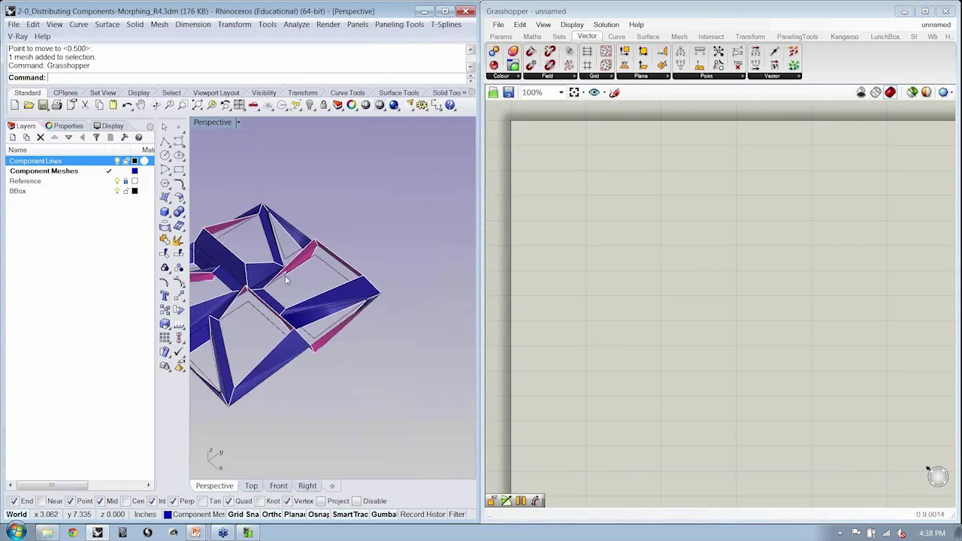
pyautogui.click(153, 126)
pyautogui.click(192, 421)
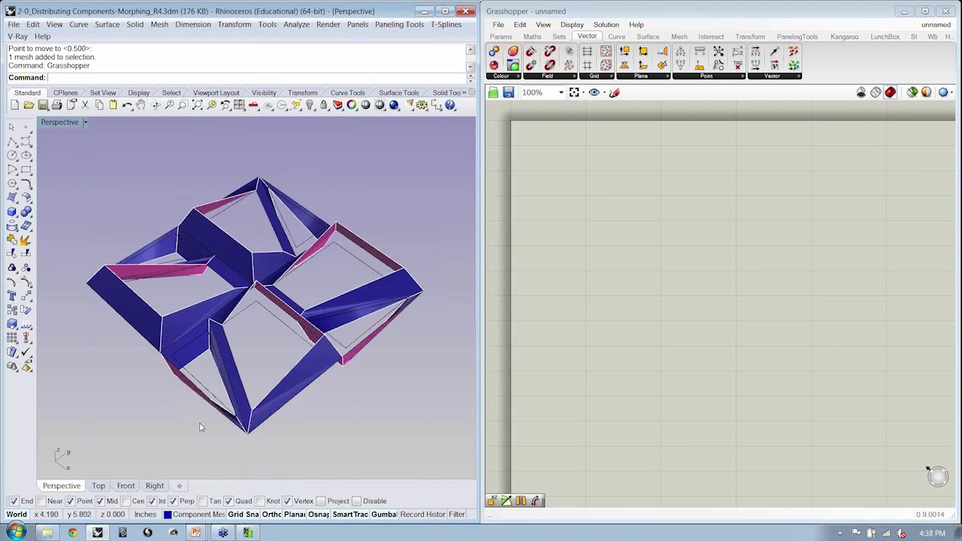
pyautogui.click(197, 532)
# Step: Orbit the Rhino viewport to a flatter view of the mesh model
pyautogui.moveTo(286, 371); pyautogui.dragTo(344, 356, button='right')
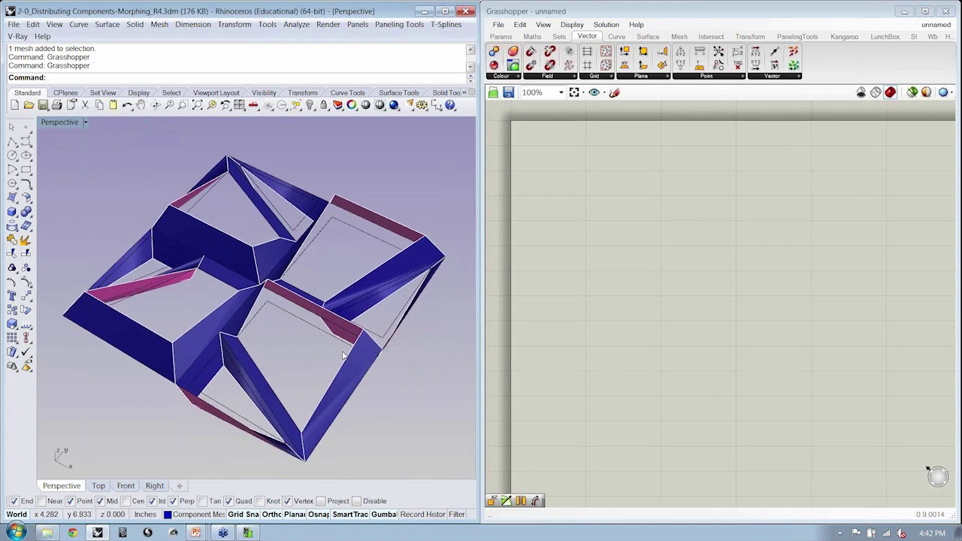
pyautogui.click(352, 370)
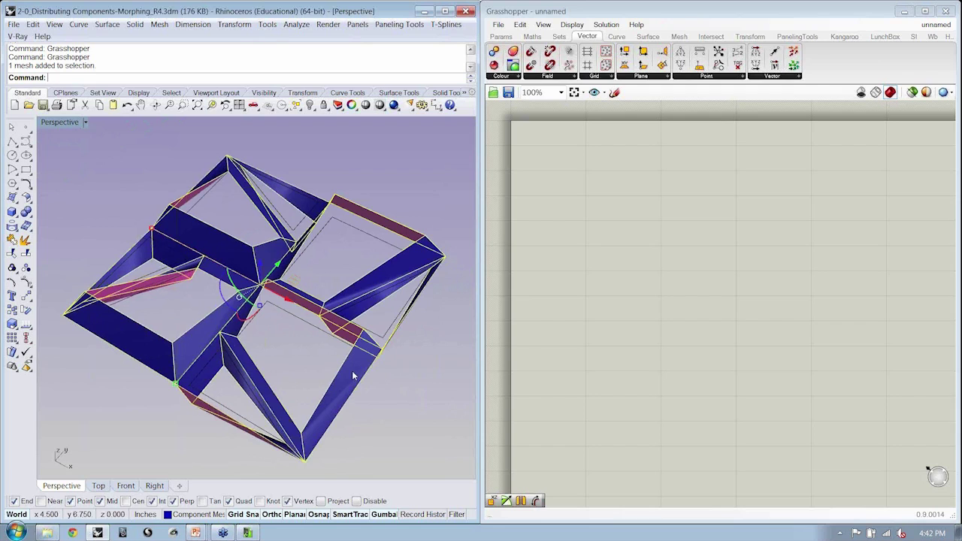
pyautogui.click(371, 402)
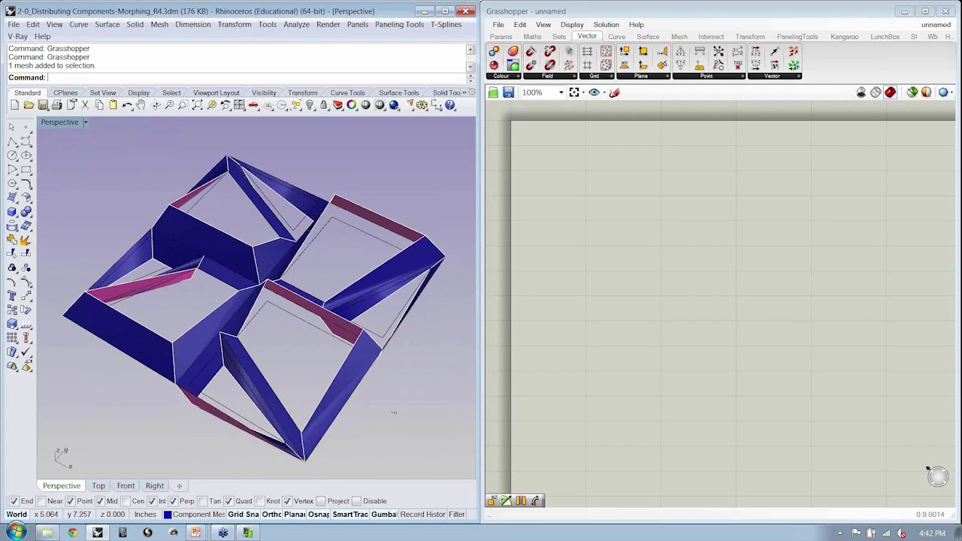
# Step: Place a Surface Morph component from Transform > Morph, deleting an accidental Map to Surface
pyautogui.click(767, 154)
pyautogui.click(749, 38)
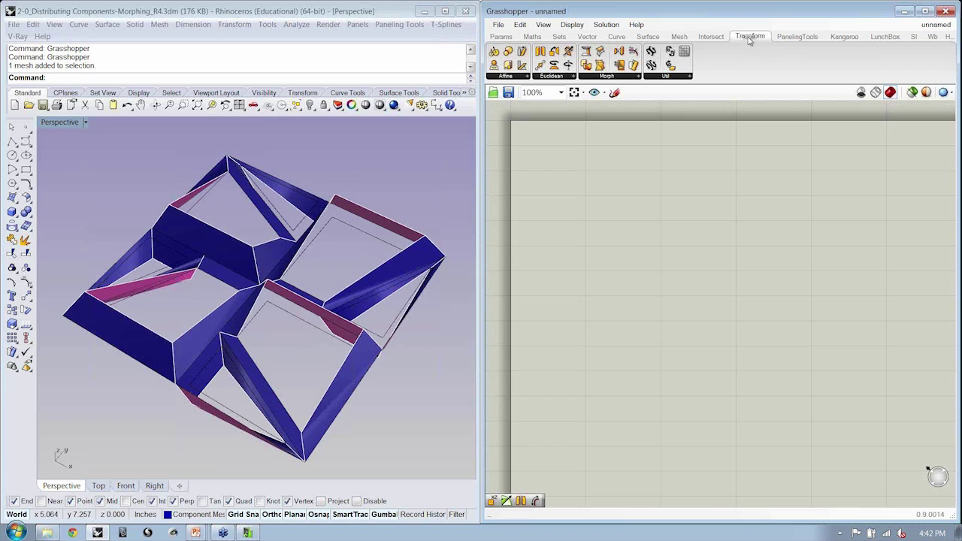
pyautogui.click(638, 77)
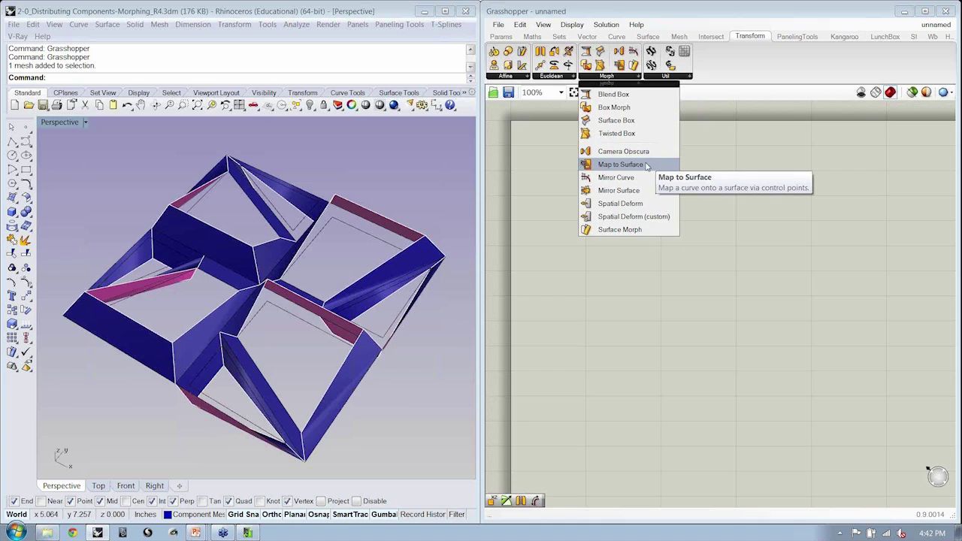
pyautogui.moveTo(646, 165); pyautogui.dragTo(666, 205)
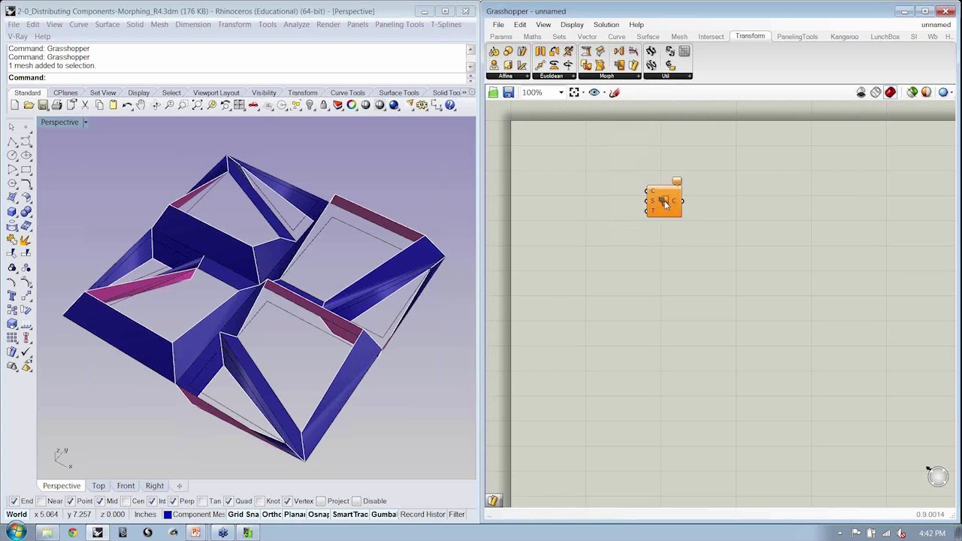
pyautogui.press('Delete')
pyautogui.click(628, 77)
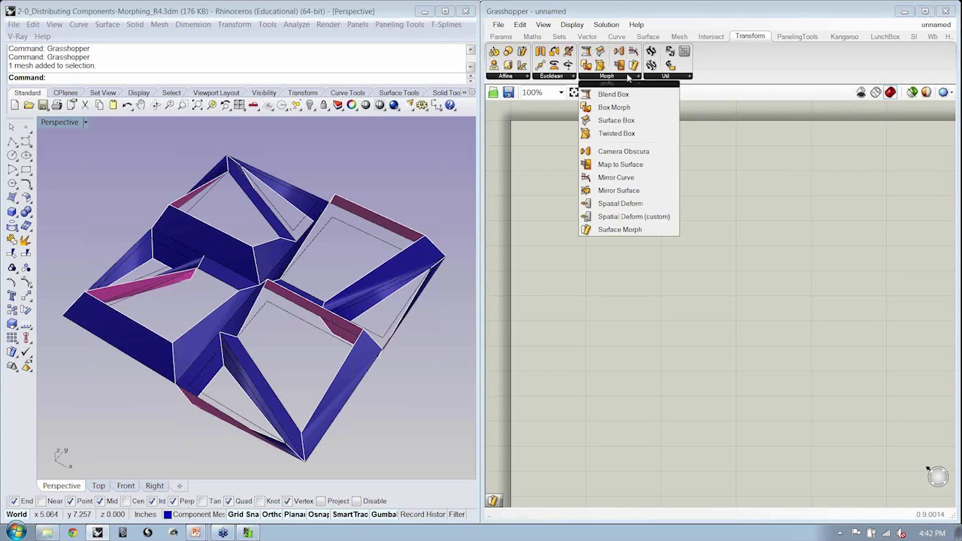
pyautogui.moveTo(617, 229); pyautogui.dragTo(661, 241)
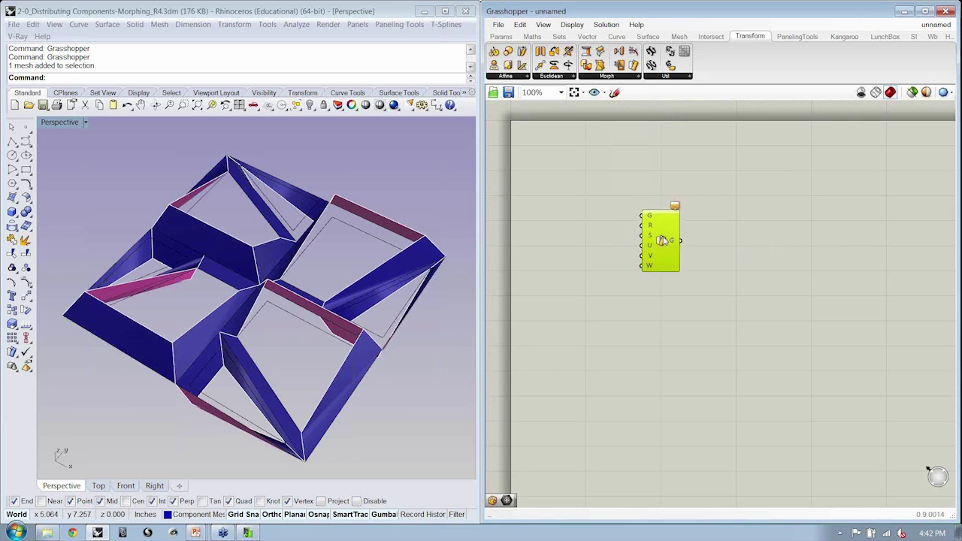
pyautogui.scroll(3, 650, 256)
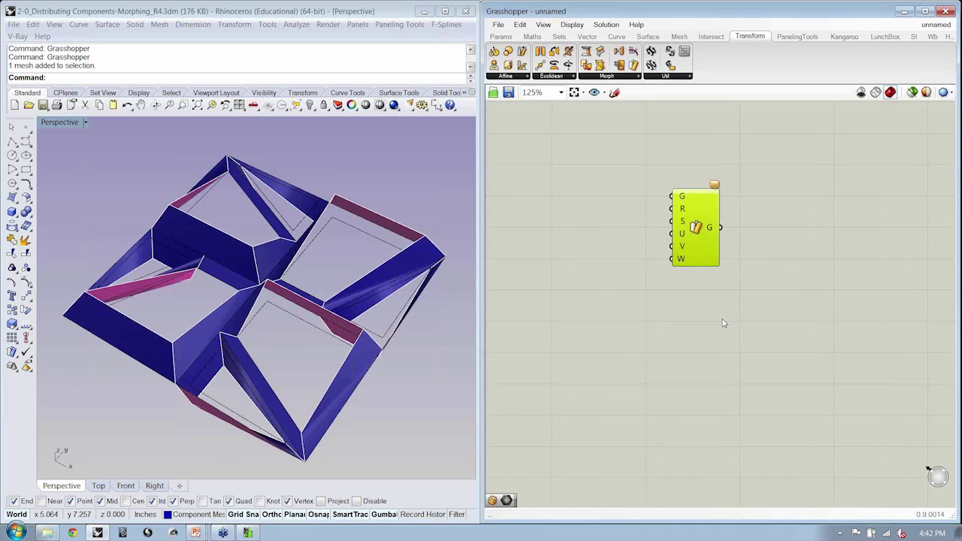
# Step: Zoom and pan the canvas to inspect Surface Morph's G, R, S, U, V, W inputs
pyautogui.click(649, 257)
pyautogui.scroll(1, 649, 257)
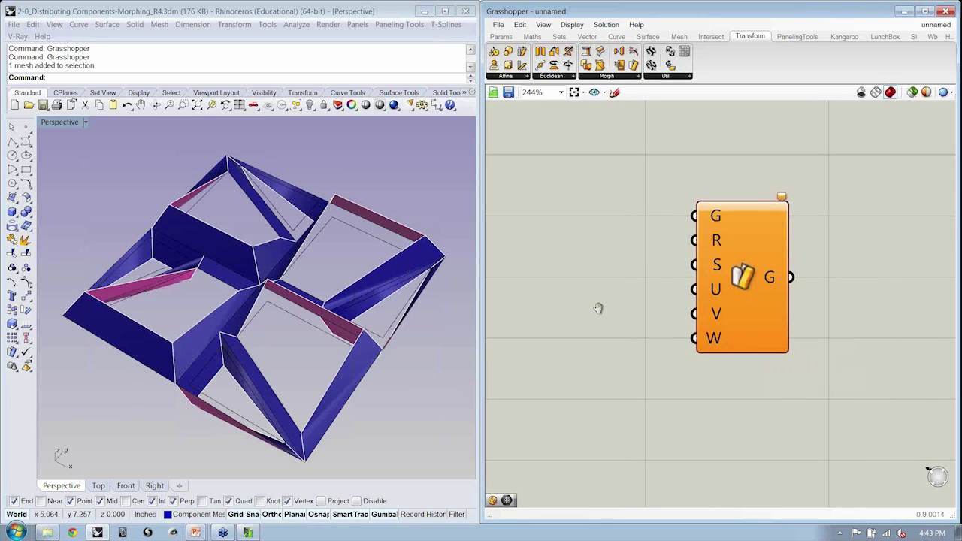
pyautogui.moveTo(300, 316); pyautogui.dragTo(299, 287, button='right')
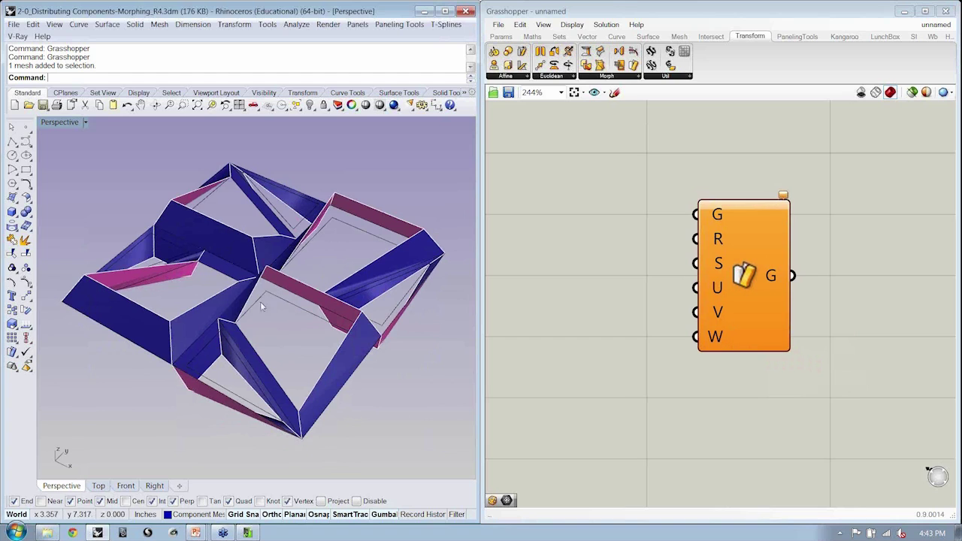
pyautogui.moveTo(581, 316); pyautogui.dragTo(616, 328, button='right')
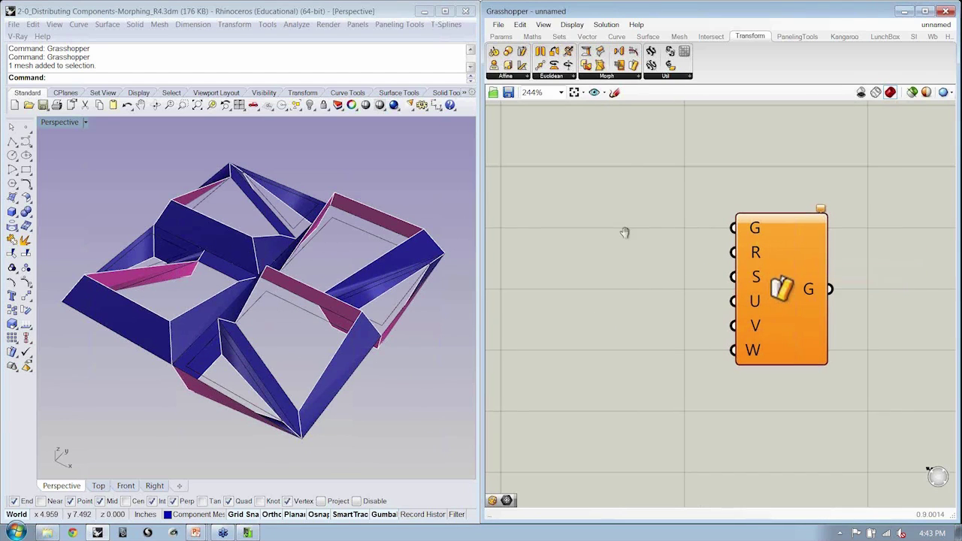
pyautogui.scroll(-3, 647, 240)
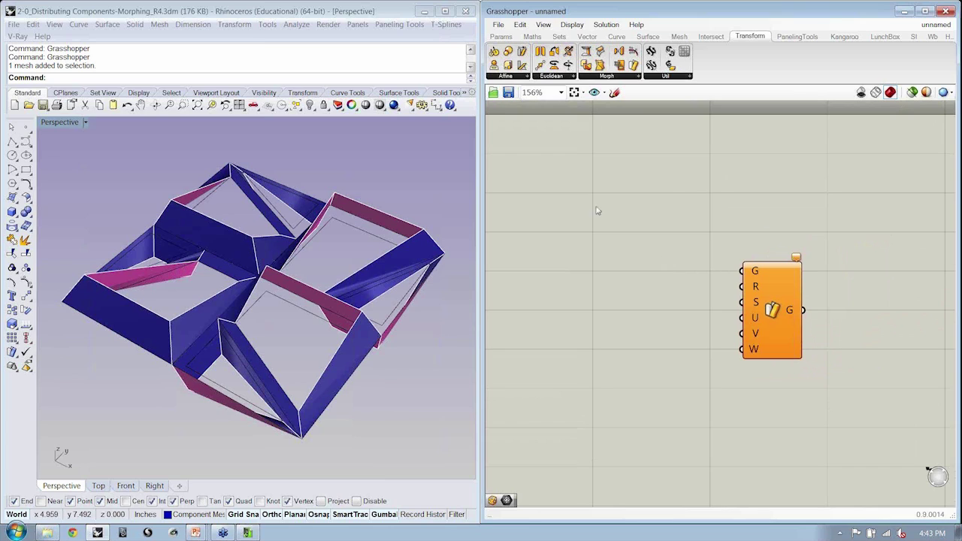
# Step: Place a Geometry parameter from the Params tab onto the canvas
pyautogui.click(501, 37)
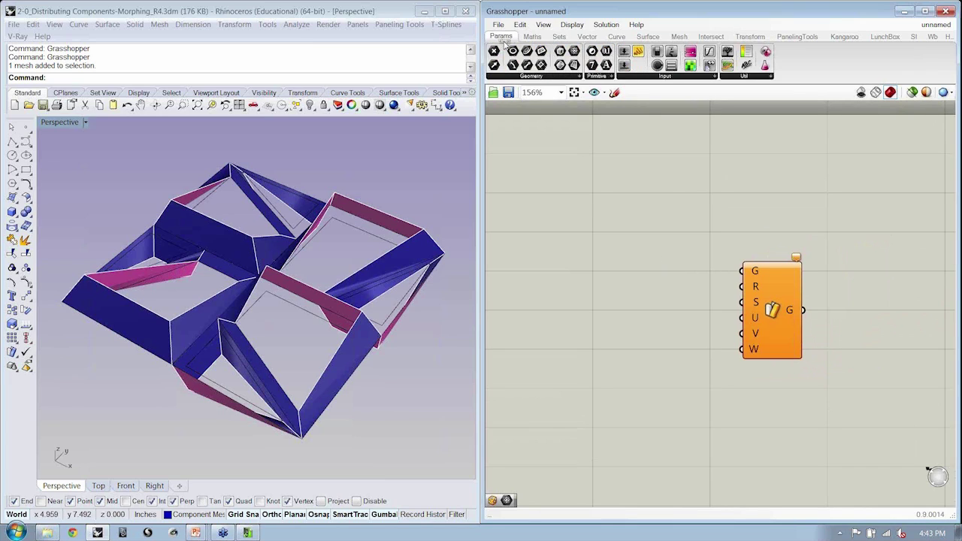
pyautogui.click(567, 76)
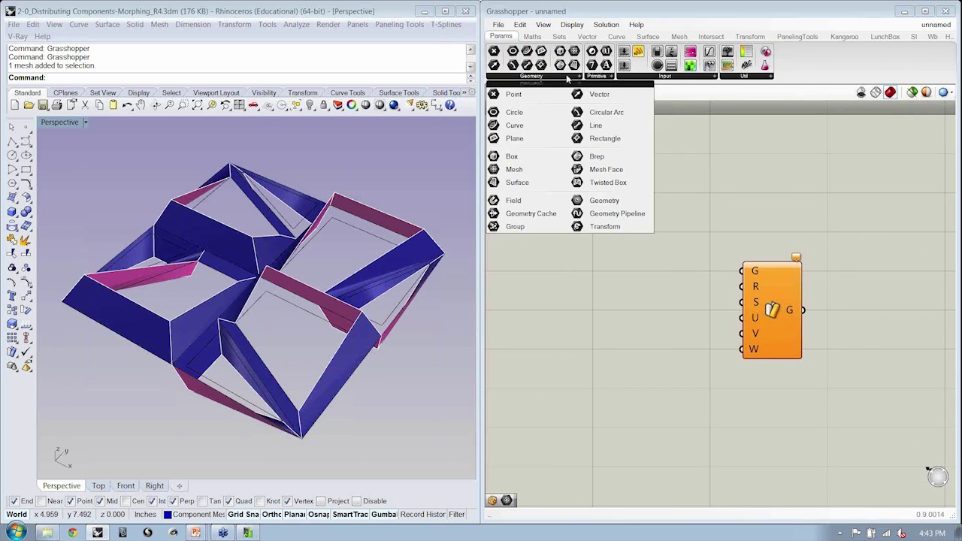
pyautogui.click(609, 204)
pyautogui.click(592, 236)
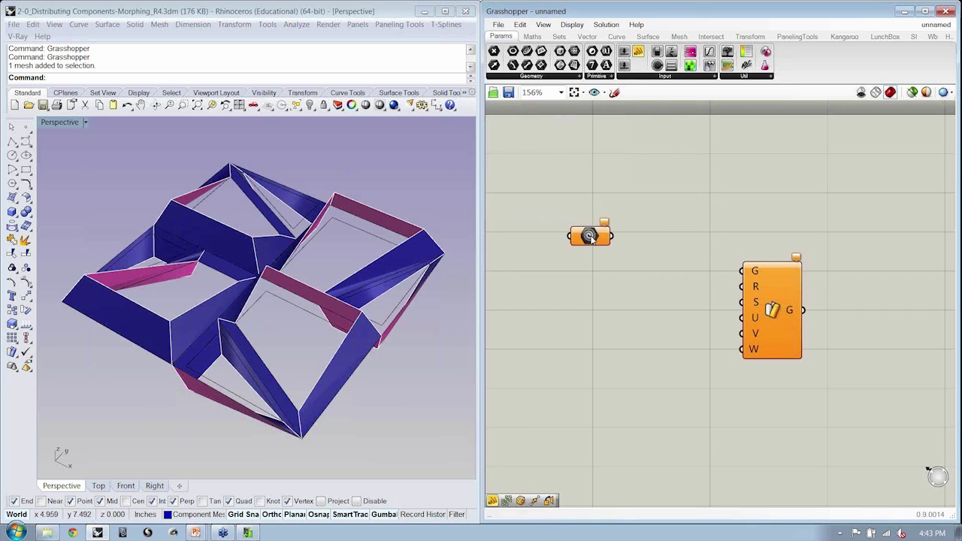
pyautogui.moveTo(583, 230); pyautogui.dragTo(585, 269)
pyautogui.scroll(3, 593, 275)
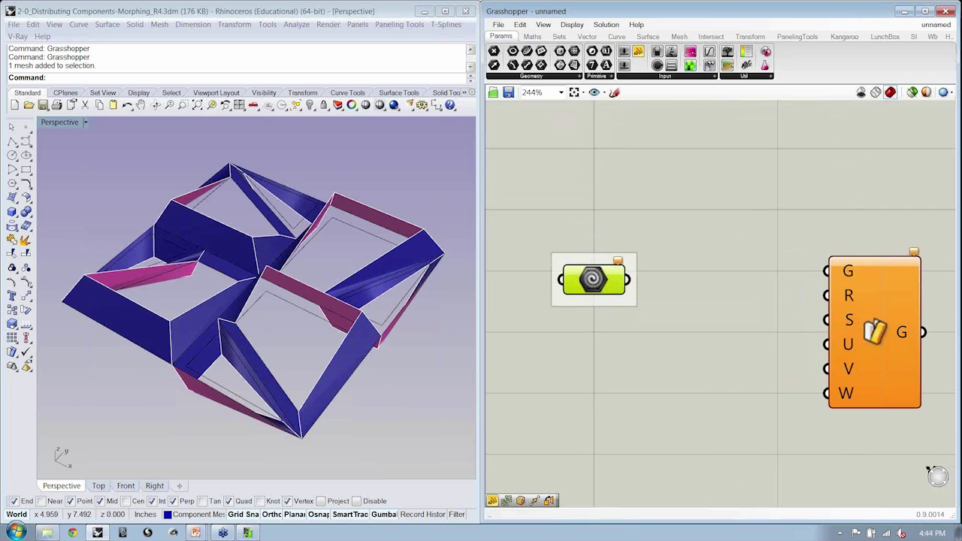
# Step: Group the Geometry parameter and name the group 'Input | Component'
pyautogui.click(599, 289)
pyautogui.hotkey('ctrl', 'g')
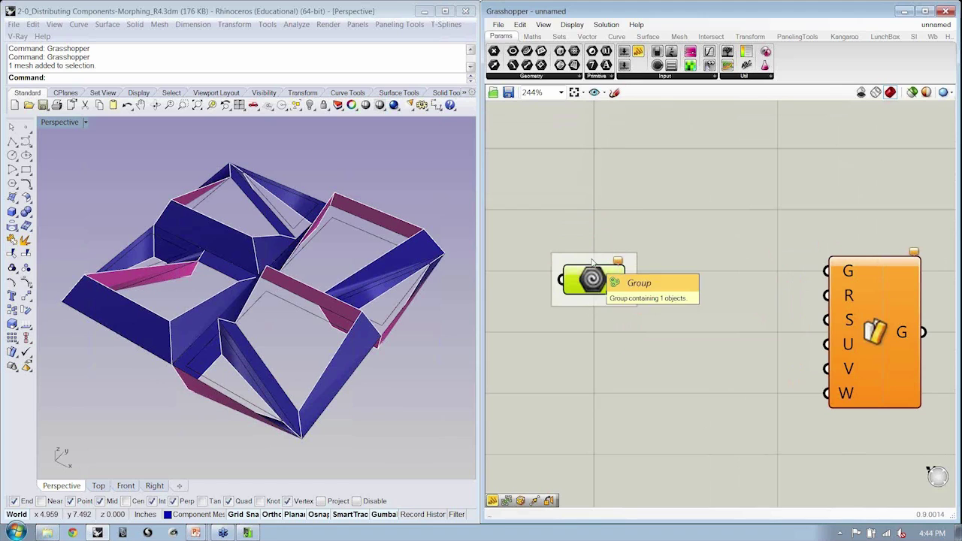
pyautogui.rightClick(593, 260)
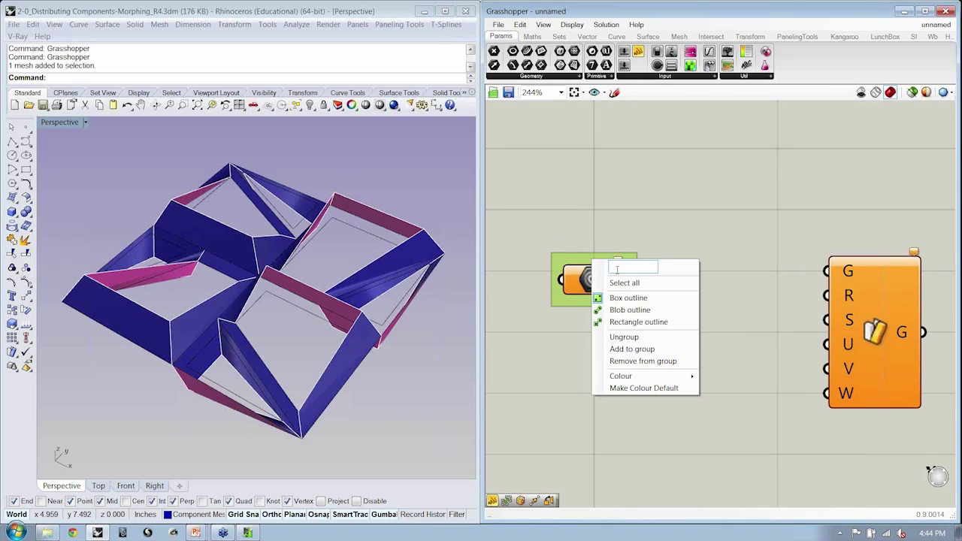
pyautogui.write('Input | C')
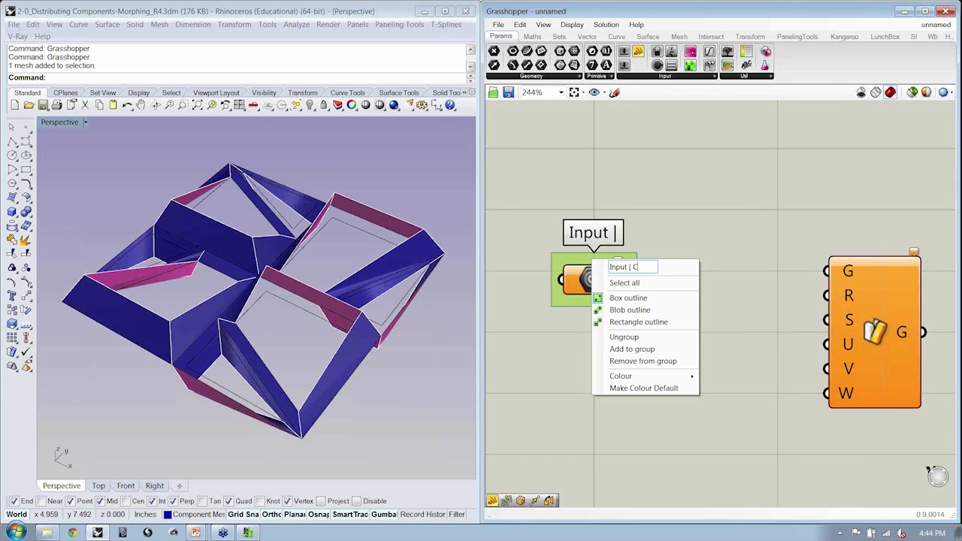
pyautogui.write('omponent')
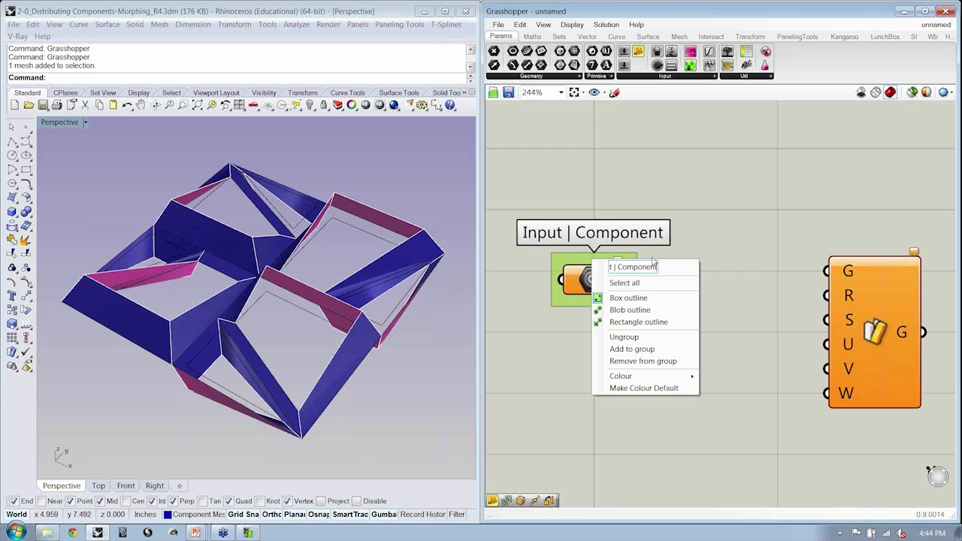
pyautogui.press('Return')
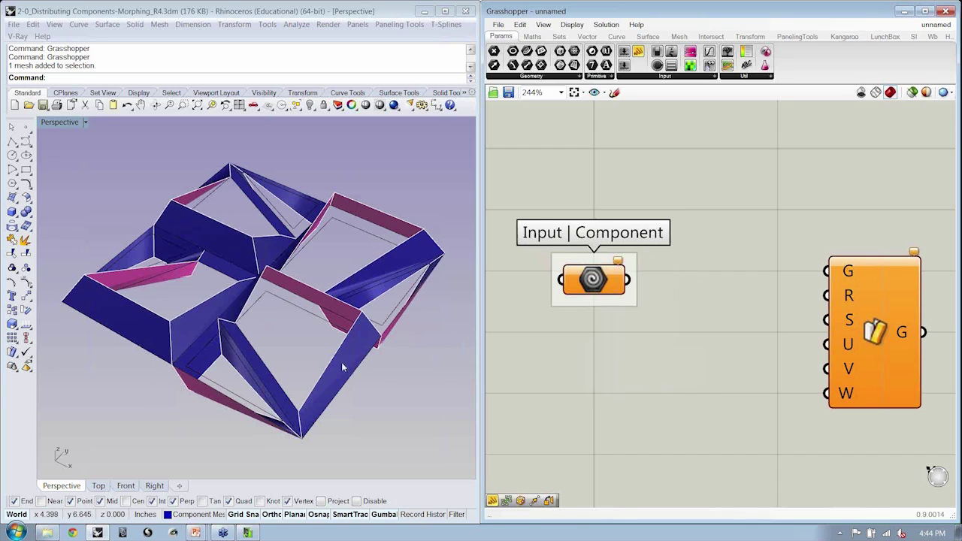
# Step: Reference the Rhino mesh into the Geometry parameter and wire it to Surface Morph's G input
pyautogui.rightClick(605, 276)
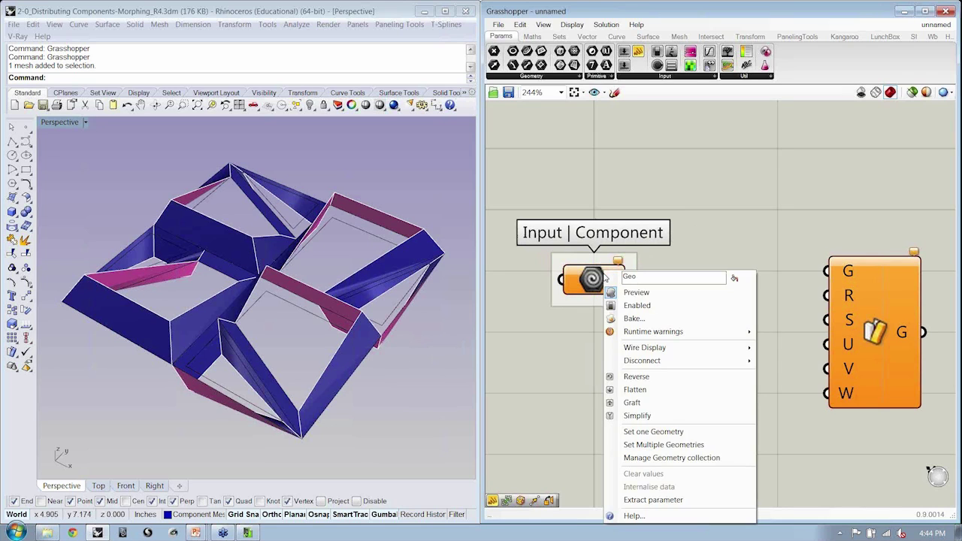
pyautogui.click(661, 445)
pyautogui.click(339, 355)
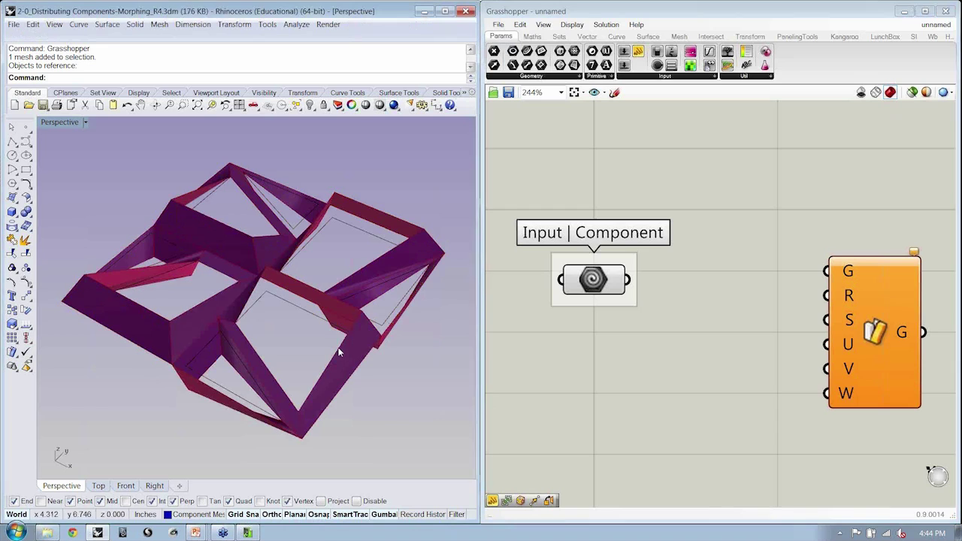
pyautogui.scroll(-3, 283, 319)
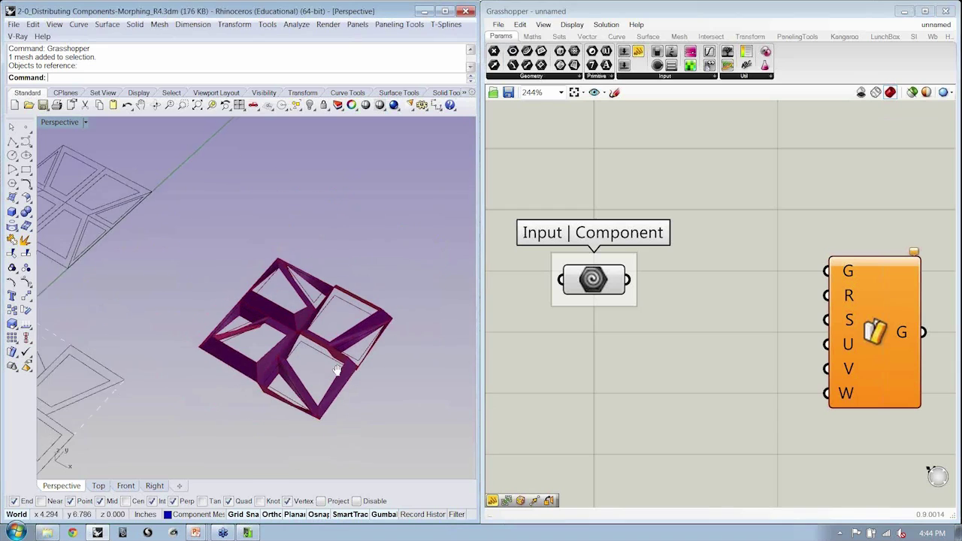
pyautogui.click(282, 319)
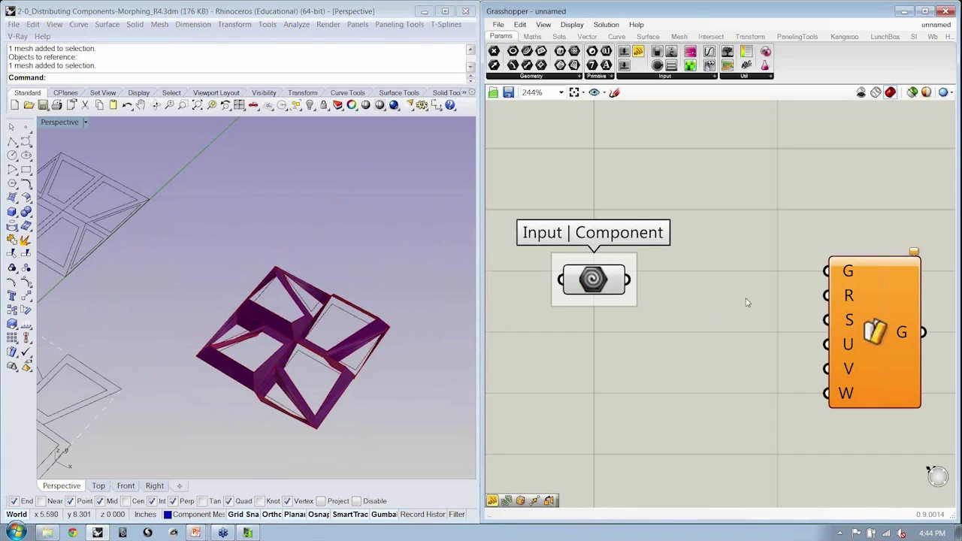
pyautogui.moveTo(629, 280); pyautogui.dragTo(819, 279)
# Step: Move Surface Morph right, group it, and type the group name 'Morphed Components'
pyautogui.moveTo(874, 294); pyautogui.dragTo(875, 302)
pyautogui.scroll(-3, 877, 303)
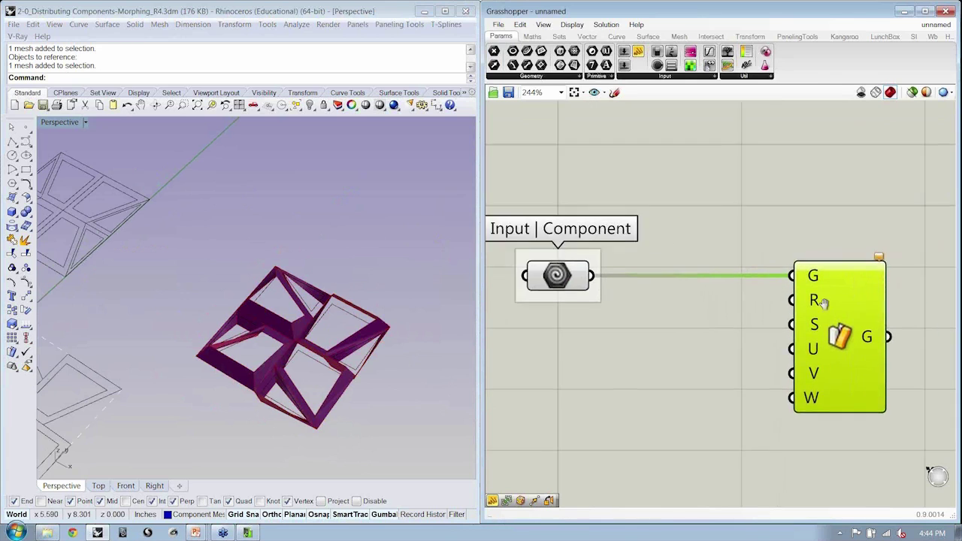
pyautogui.moveTo(673, 297); pyautogui.dragTo(839, 302)
pyautogui.hotkey('ctrl', 'g')
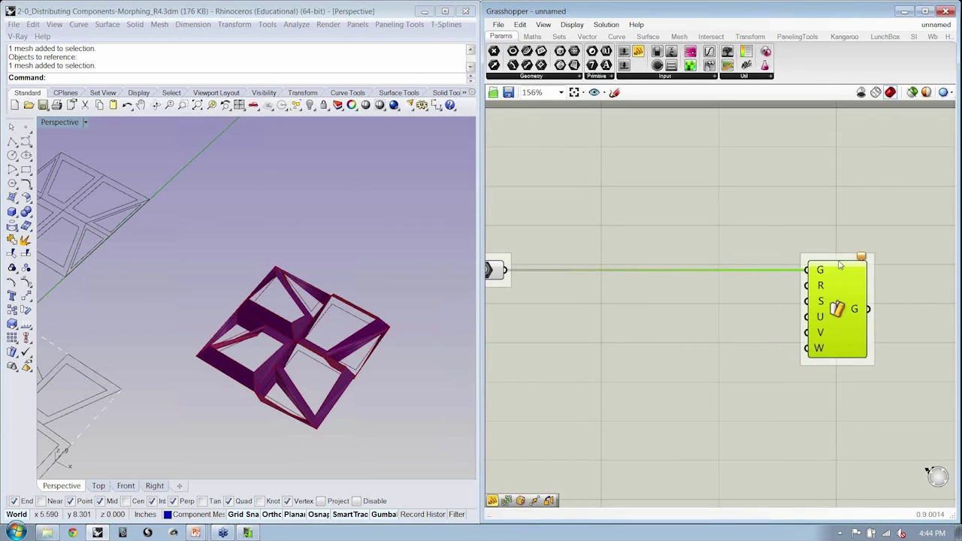
pyautogui.scroll(5, 840, 258)
pyautogui.rightClick(837, 257)
pyautogui.write('Mo')
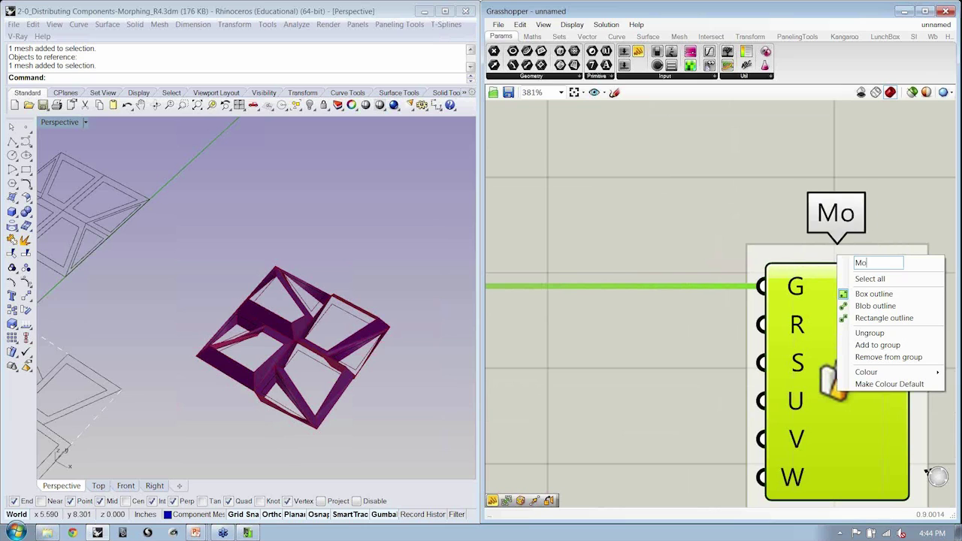
pyautogui.write('rphed Component')
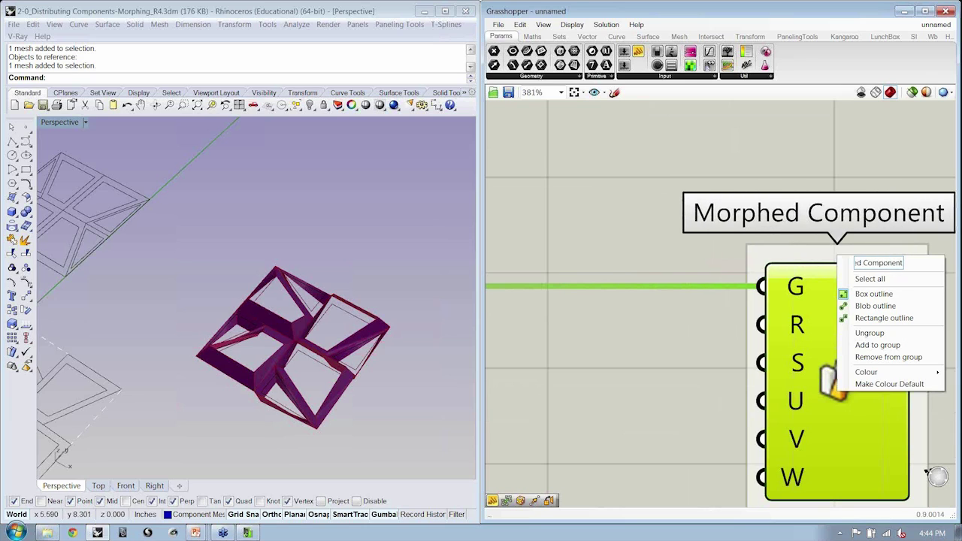
pyautogui.write('s')
# Step: Confirm the 'Morphed Components' group name and zoom out to see both groups
pyautogui.click(664, 250)
pyautogui.scroll(-3, 664, 250)
pyautogui.scroll(-2, 879, 278)
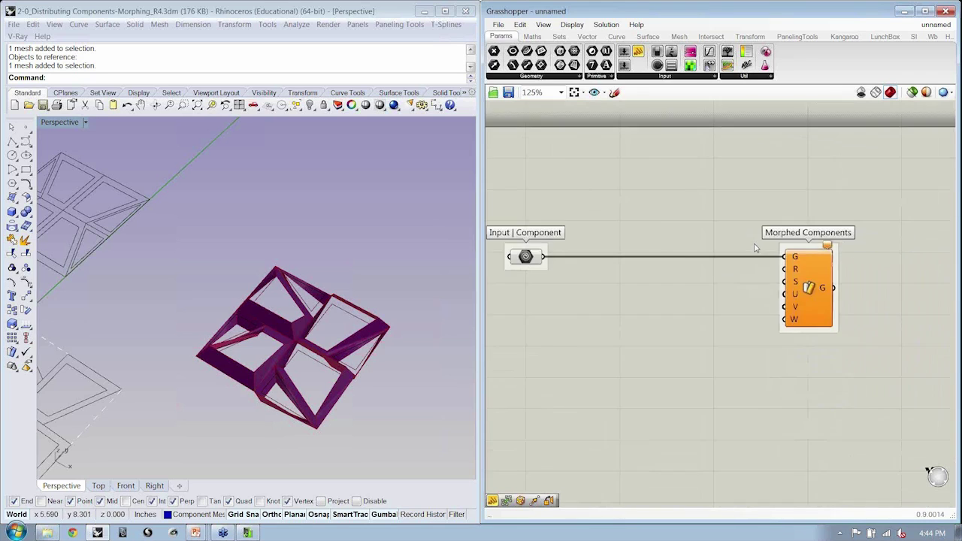
pyautogui.moveTo(881, 282)
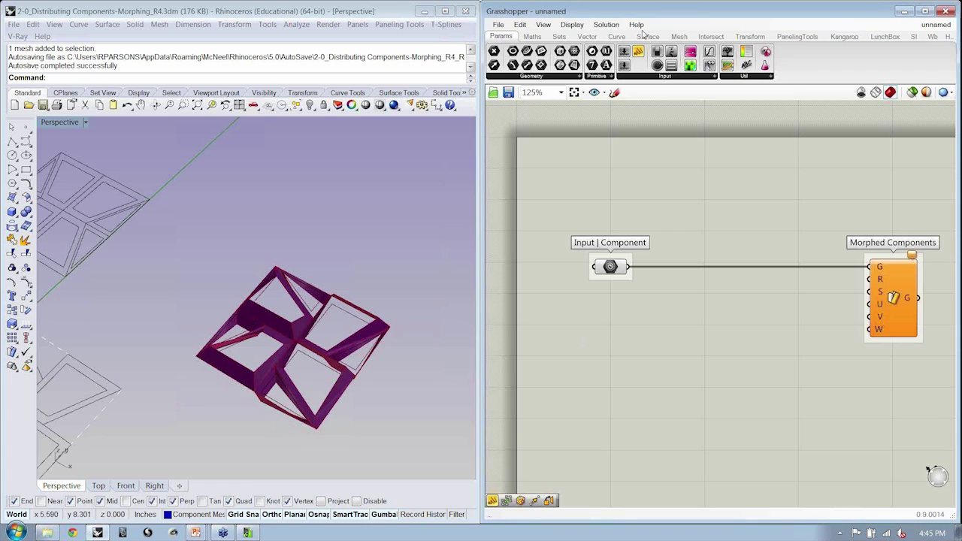
# Step: Place a Per Object Bounding Box from Surface > Primitive between the input and Surface Morph
pyautogui.click(647, 36)
pyautogui.click(685, 77)
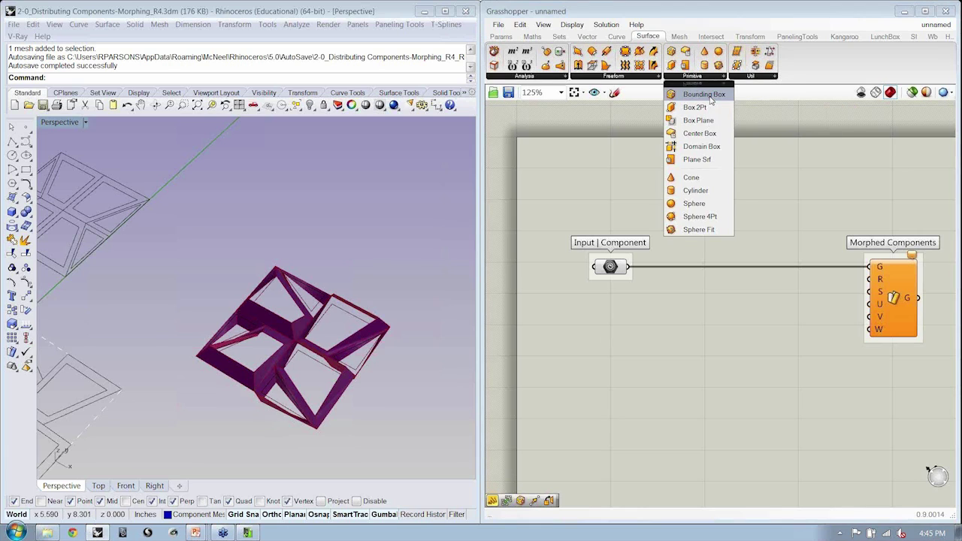
pyautogui.click(710, 99)
pyautogui.click(686, 311)
pyautogui.moveTo(686, 311); pyautogui.dragTo(702, 326)
pyautogui.click(610, 312)
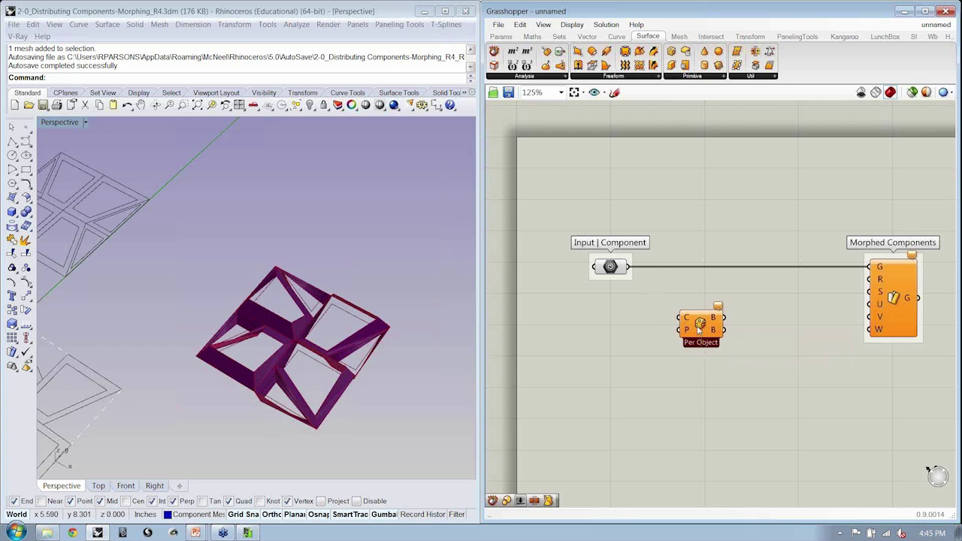
pyautogui.moveTo(703, 332); pyautogui.dragTo(743, 332)
pyautogui.click(736, 354)
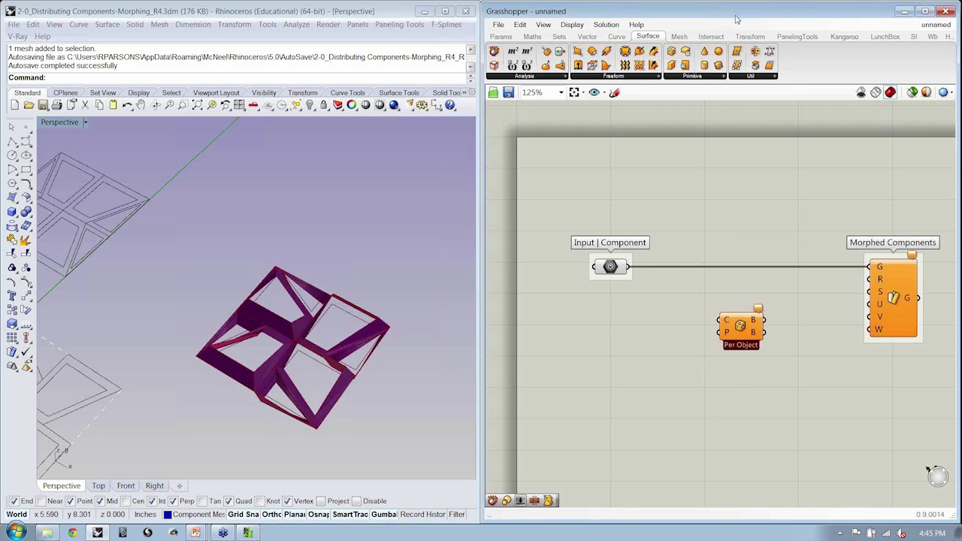
# Step: Add a Group component from Transform > Util and arrange it beside the Bounding Box
pyautogui.click(756, 37)
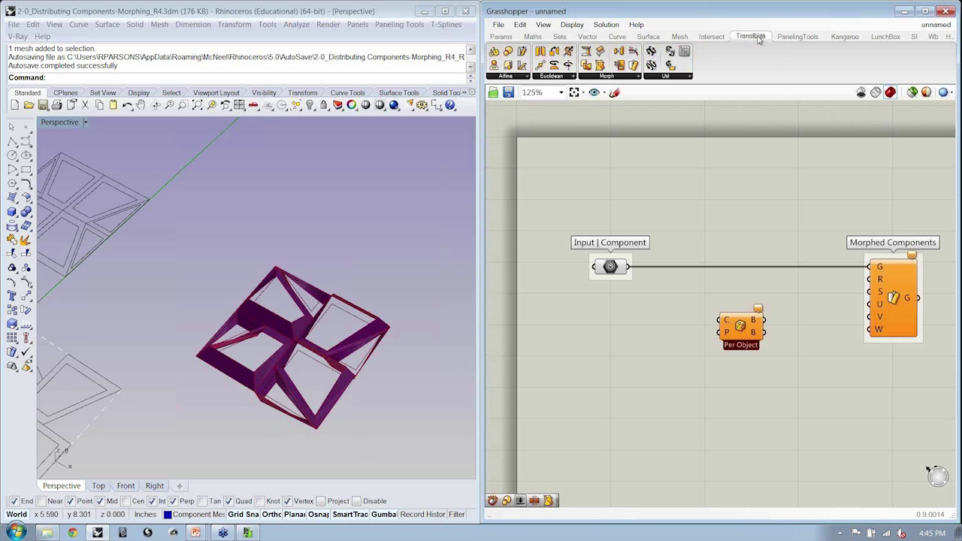
pyautogui.click(687, 77)
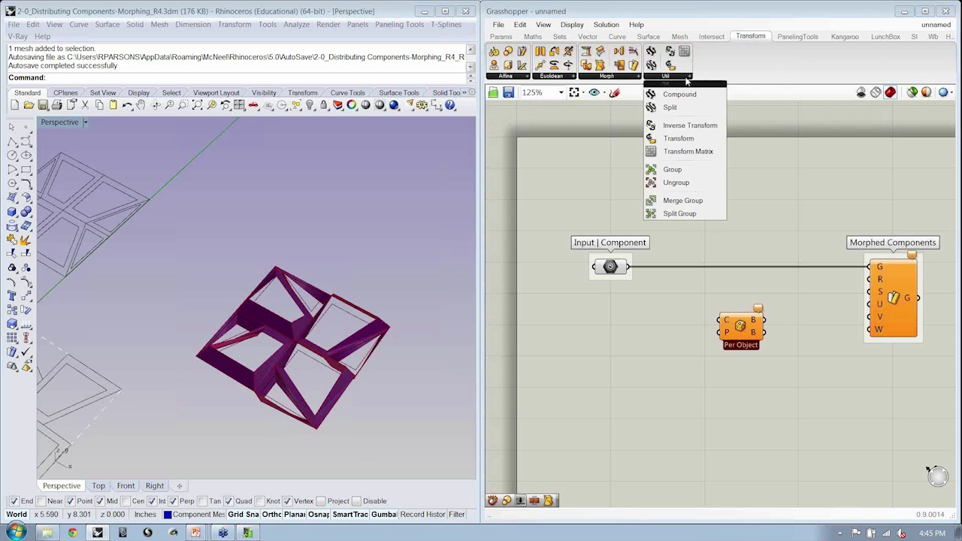
pyautogui.click(676, 171)
pyautogui.click(673, 324)
pyautogui.scroll(3, 674, 324)
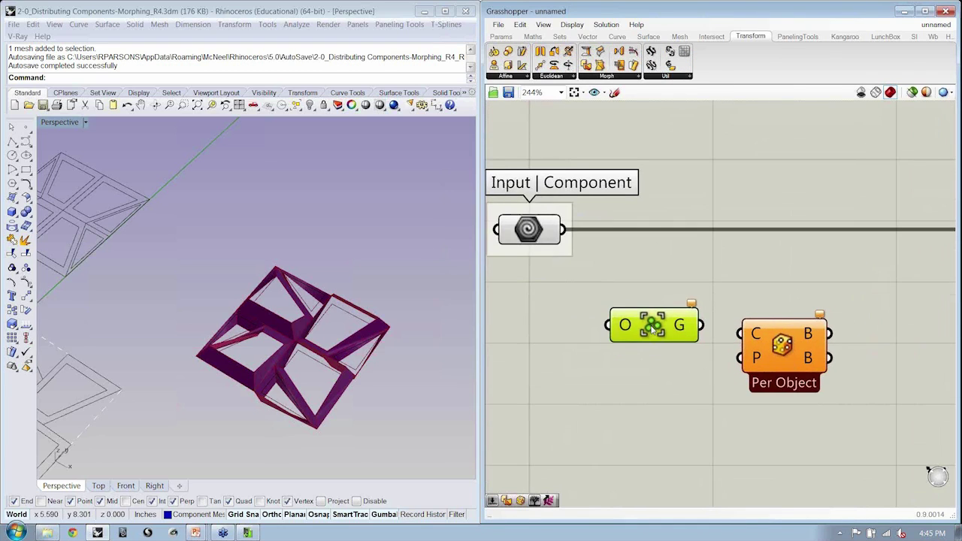
pyautogui.moveTo(653, 328); pyautogui.dragTo(654, 313)
pyautogui.moveTo(795, 345); pyautogui.dragTo(840, 395)
pyautogui.click(702, 372)
pyautogui.moveTo(636, 308); pyautogui.dragTo(652, 339)
pyautogui.moveTo(597, 284); pyautogui.dragTo(709, 301, button='right')
pyautogui.click(611, 237)
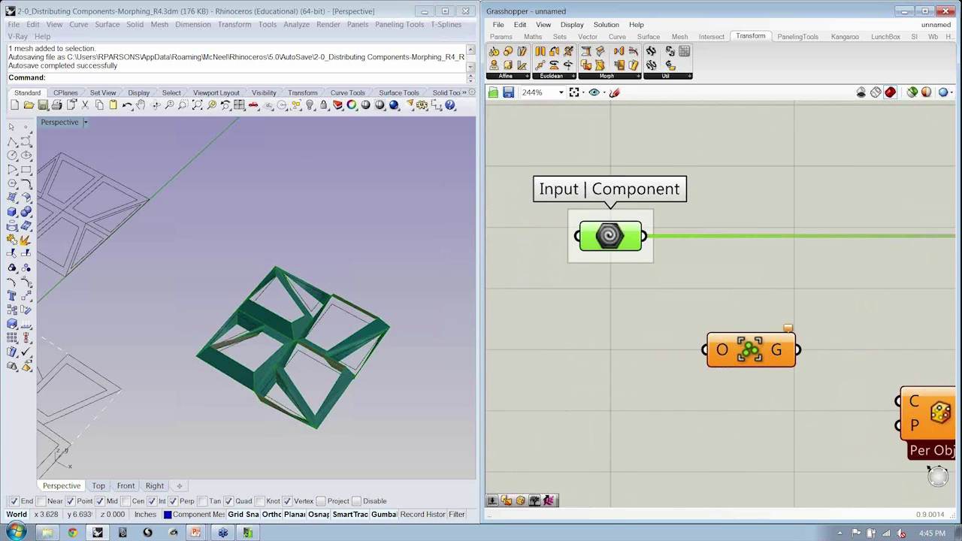
# Step: Place two points inside the frame and polar-array them four times over 360 degrees
pyautogui.moveTo(294, 351); pyautogui.dragTo(78, 163, button='right')
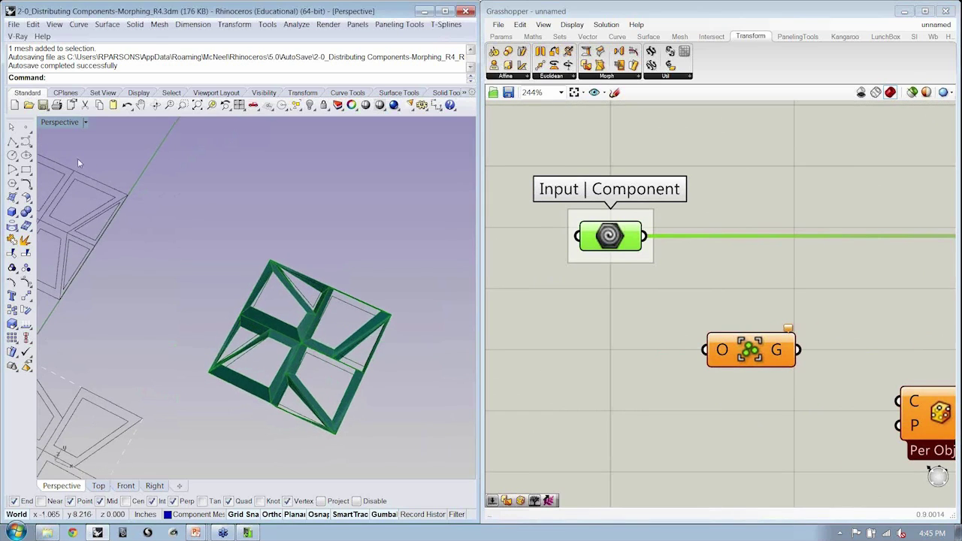
pyautogui.click(26, 128)
pyautogui.scroll(2, 261, 365)
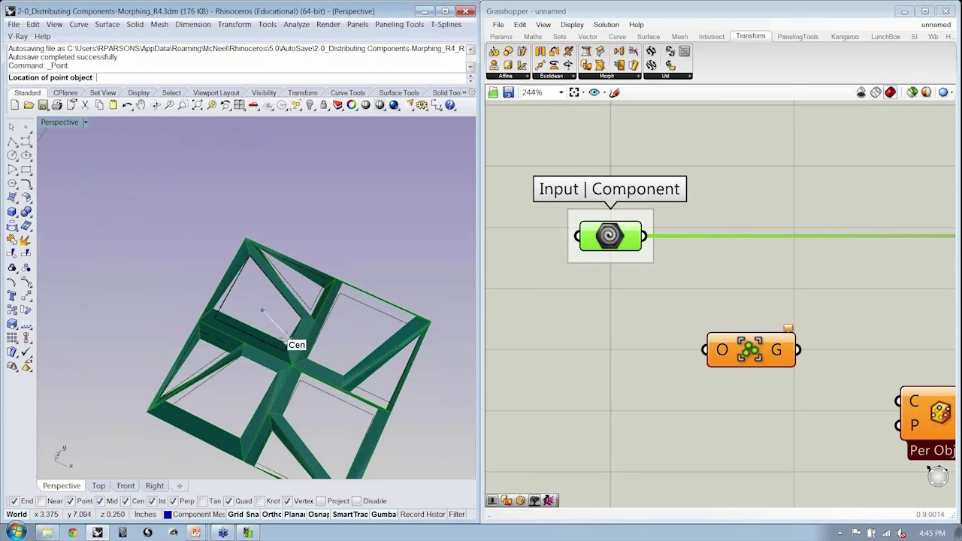
pyautogui.scroll(2, 292, 338)
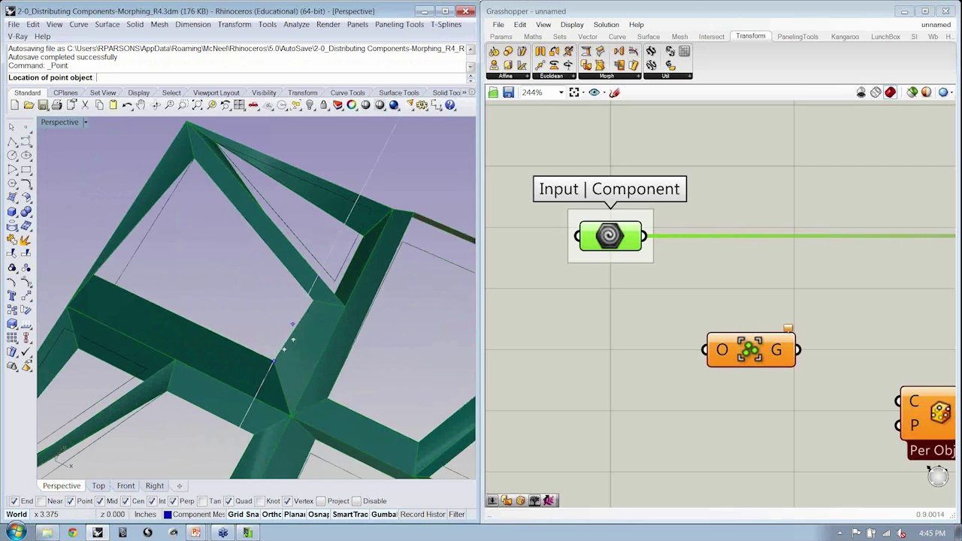
pyautogui.click(302, 322)
pyautogui.press('Return')
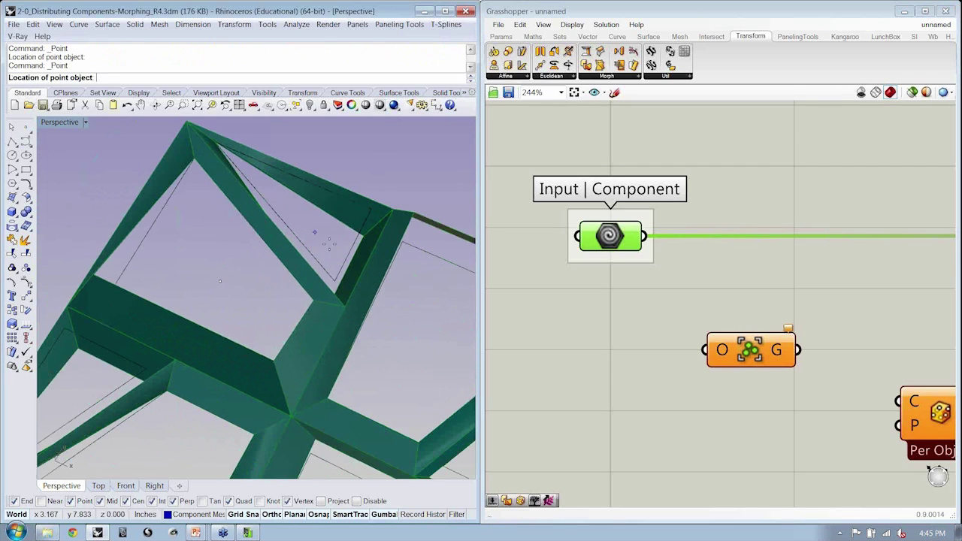
pyautogui.click(305, 209)
pyautogui.click(305, 209)
pyautogui.keyDown('shift'); pyautogui.click(219, 282); pyautogui.keyUp('shift')
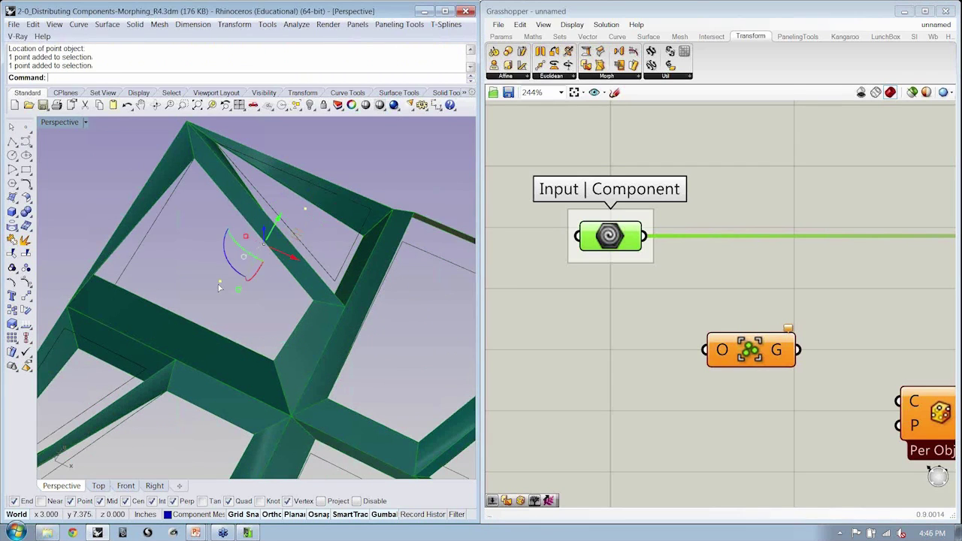
pyautogui.press('Up')
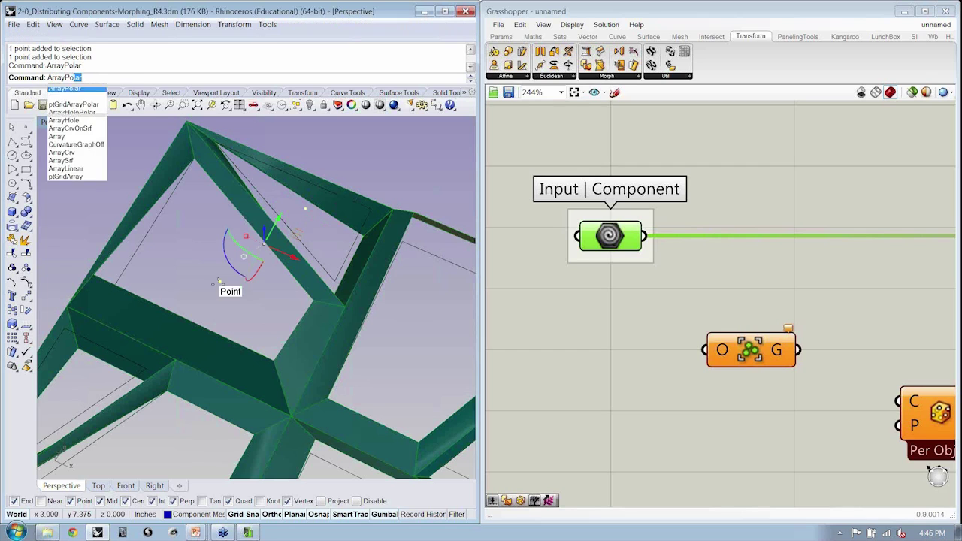
pyautogui.press('Return')
pyautogui.click(291, 418)
pyautogui.press('Return')
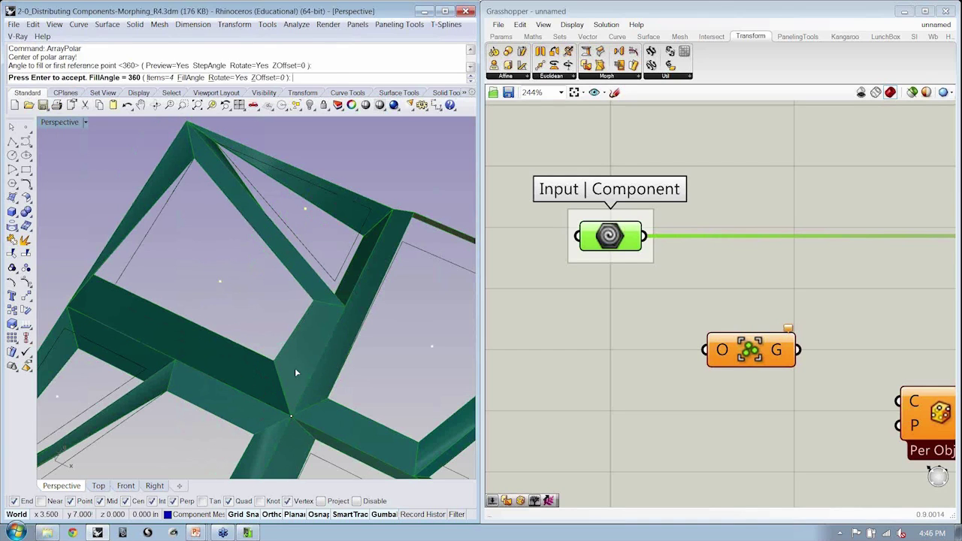
pyautogui.press('Return')
pyautogui.press('Return')
pyautogui.scroll(-3, 292, 294)
# Step: Select the green frame mesh with its points, zoom to them with ZS, and group them
pyautogui.moveTo(370, 373); pyautogui.dragTo(368, 396, button='right')
pyautogui.click(366, 399)
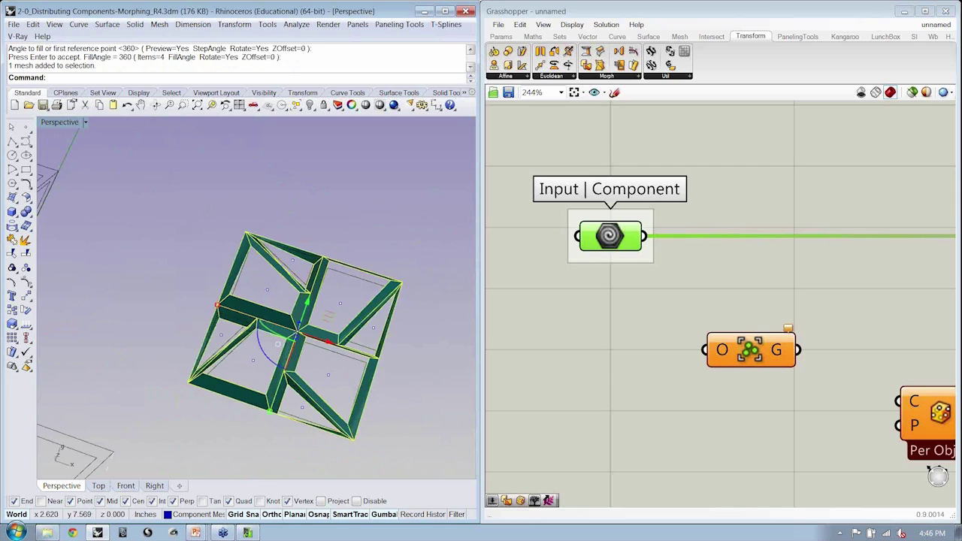
pyautogui.moveTo(187, 225); pyautogui.dragTo(315, 309)
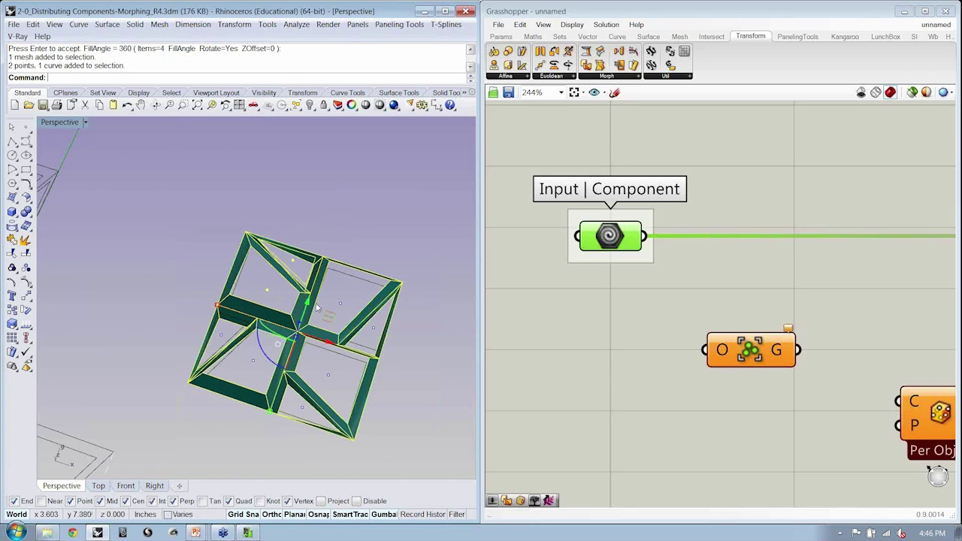
pyautogui.write('zs')
pyautogui.press('Return')
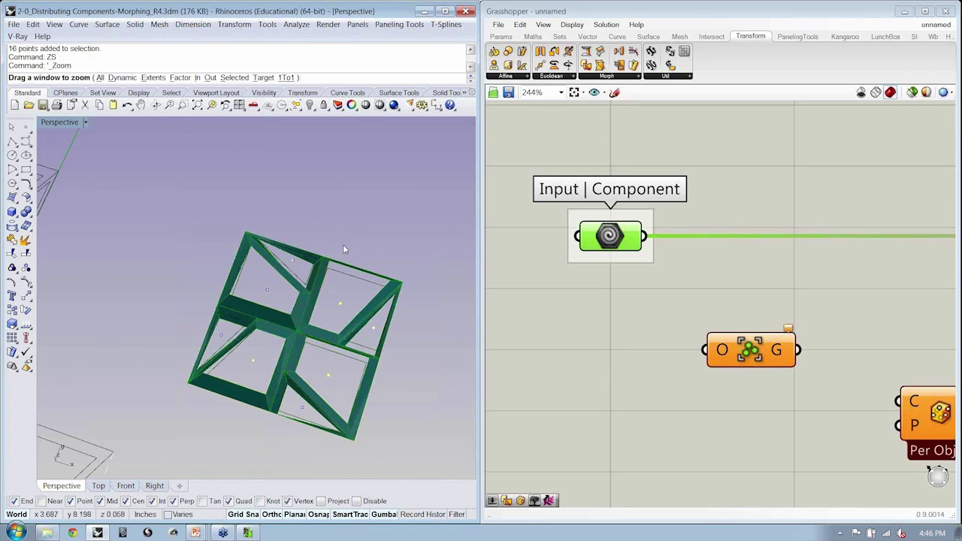
pyautogui.click(137, 165)
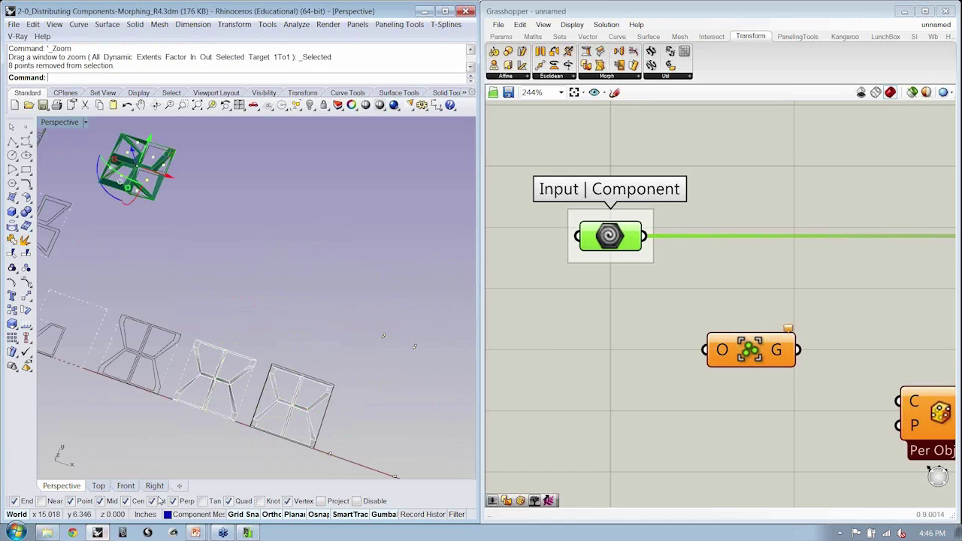
pyautogui.write('zs')
pyautogui.press('Return')
pyautogui.scroll(-5, 256, 298)
pyautogui.hotkey('ctrl', 'g')
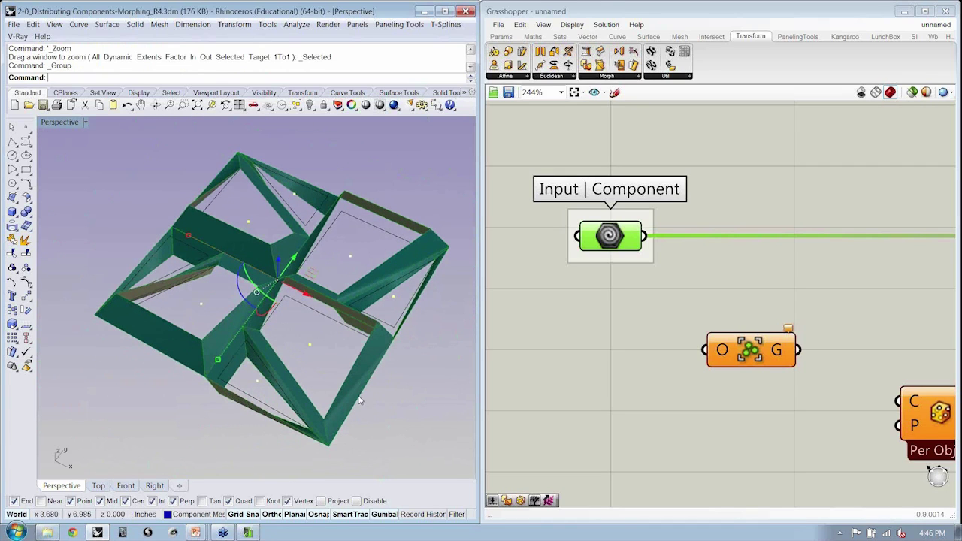
pyautogui.moveTo(738, 311); pyautogui.dragTo(729, 278, button='right')
# Step: Clear the stored geometry from the Input | Component Geometry parameter
pyautogui.click(729, 278)
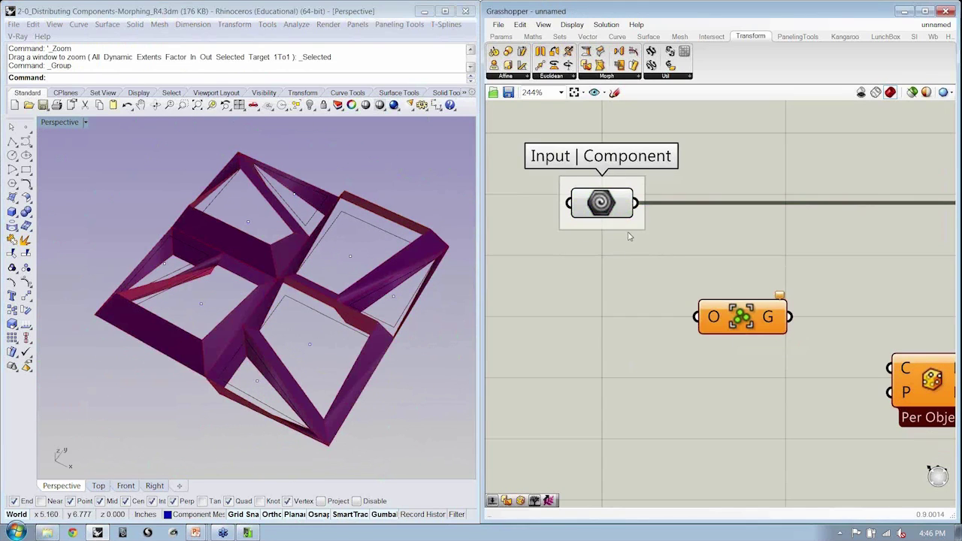
pyautogui.rightClick(603, 210)
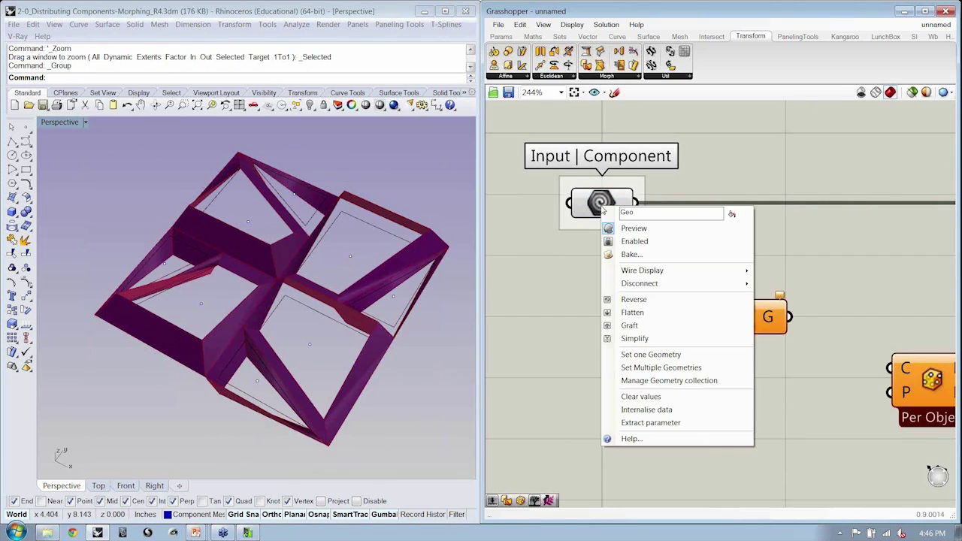
pyautogui.click(665, 396)
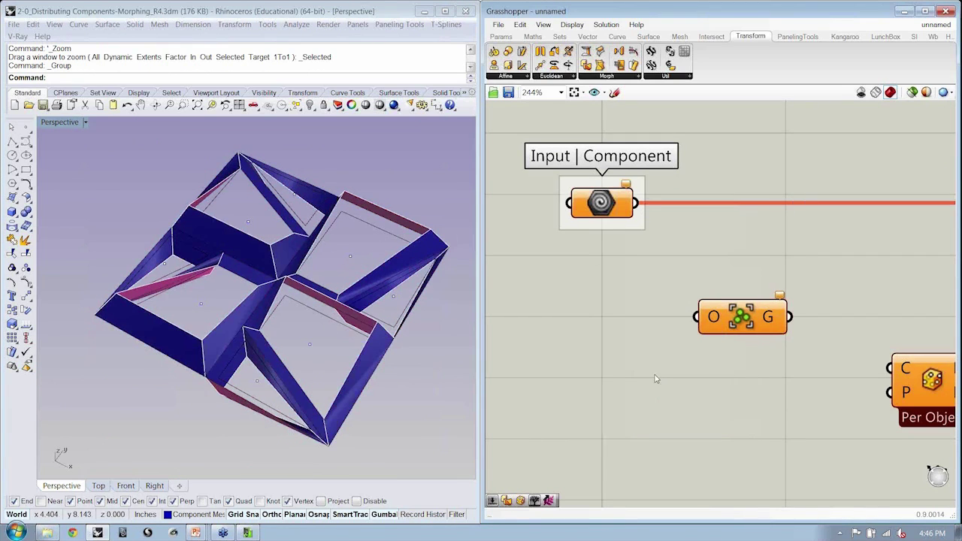
# Step: Select the grouped mesh and points in Rhino and set them as multiple geometries
pyautogui.click(350, 256)
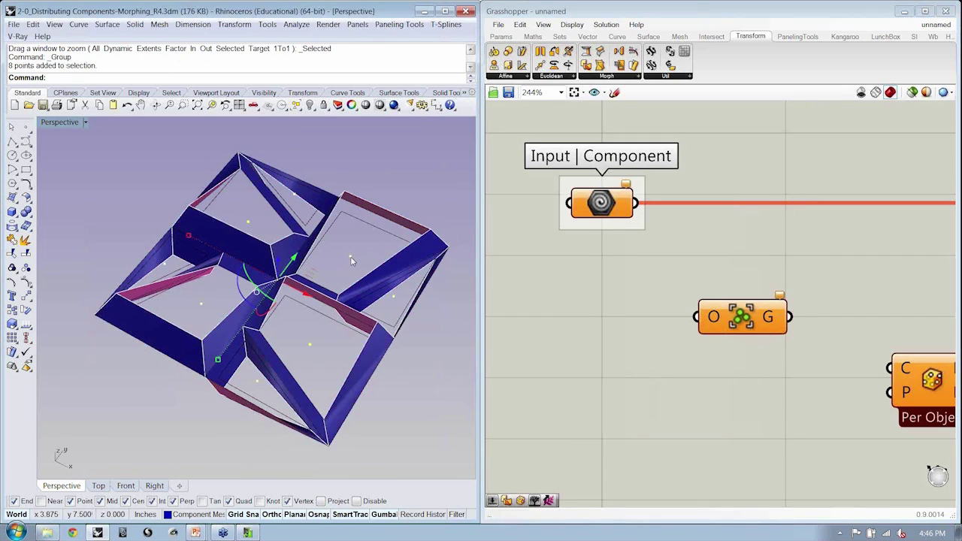
pyautogui.click(396, 278)
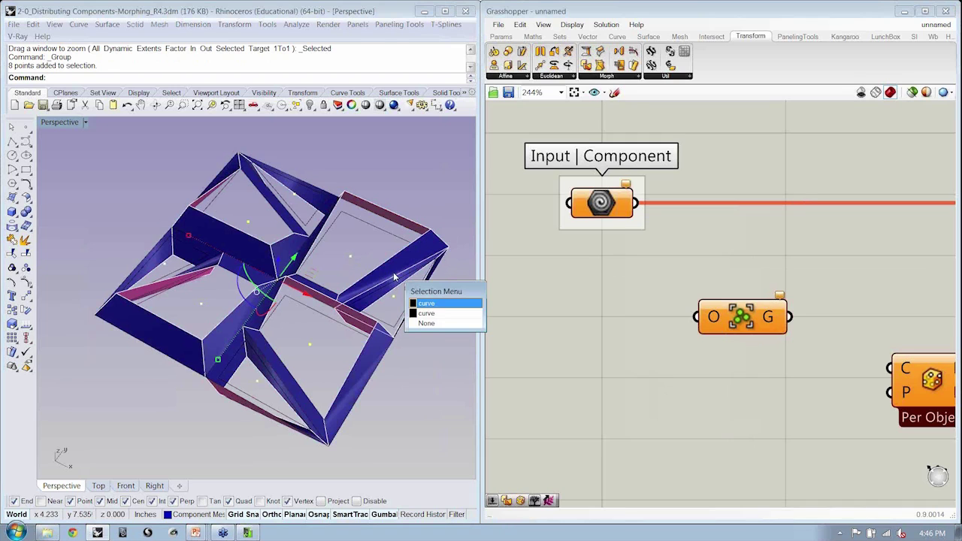
pyautogui.click(399, 266)
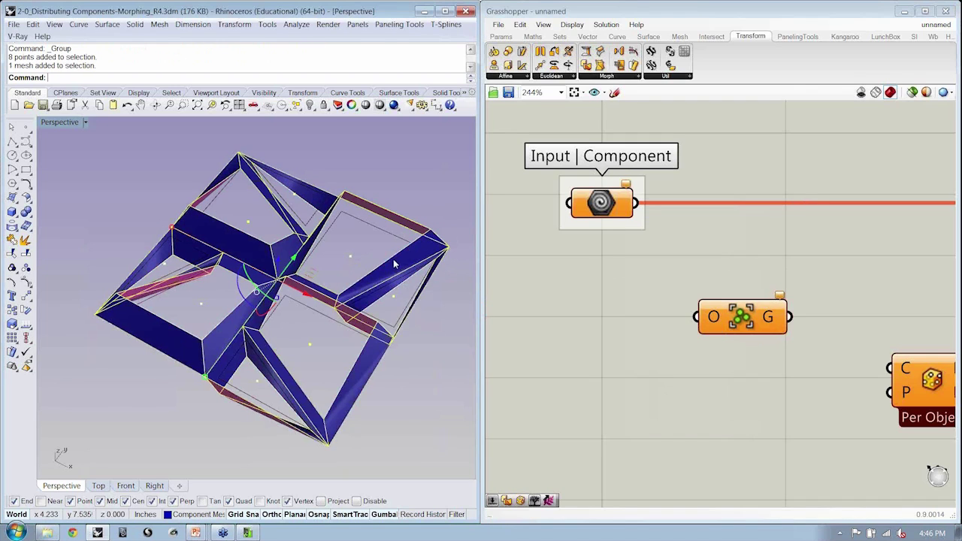
pyautogui.rightClick(599, 208)
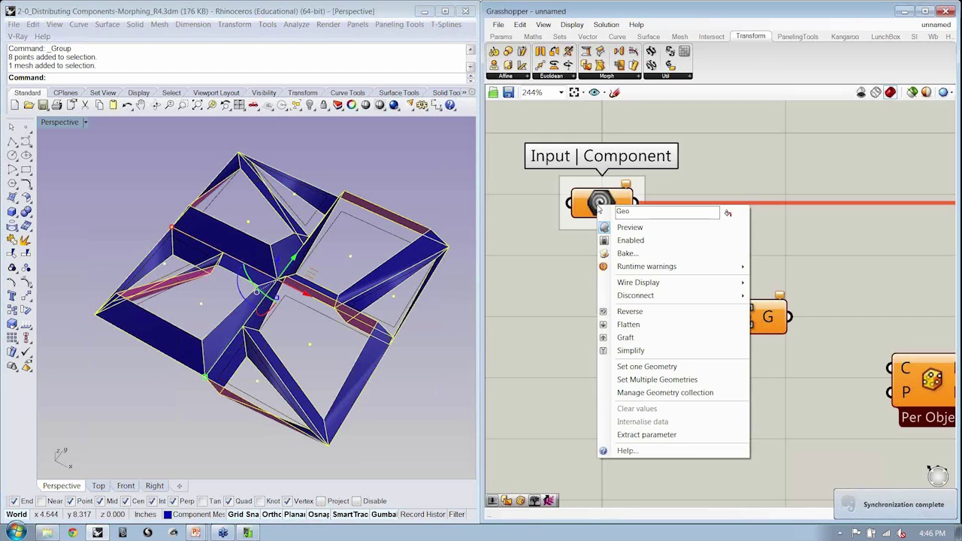
pyautogui.click(659, 381)
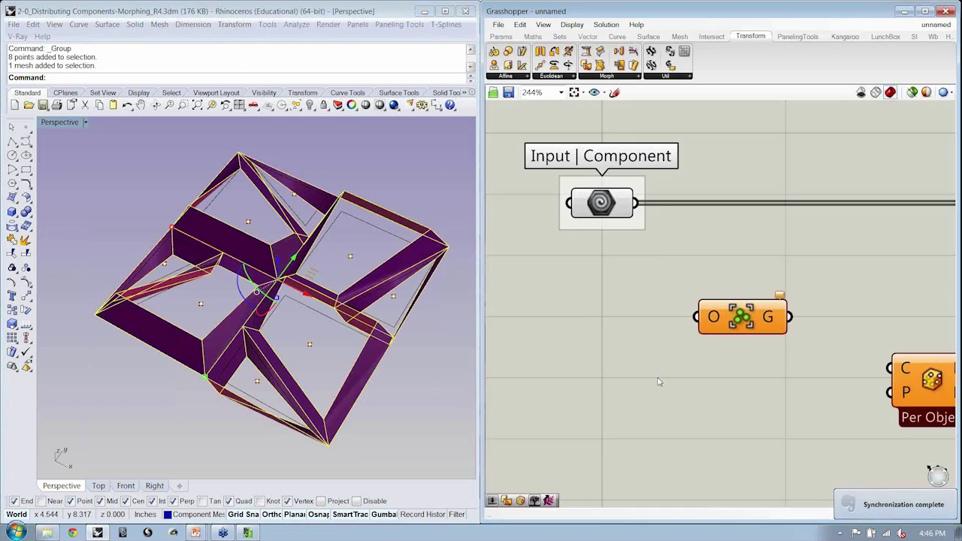
pyautogui.moveTo(627, 201)
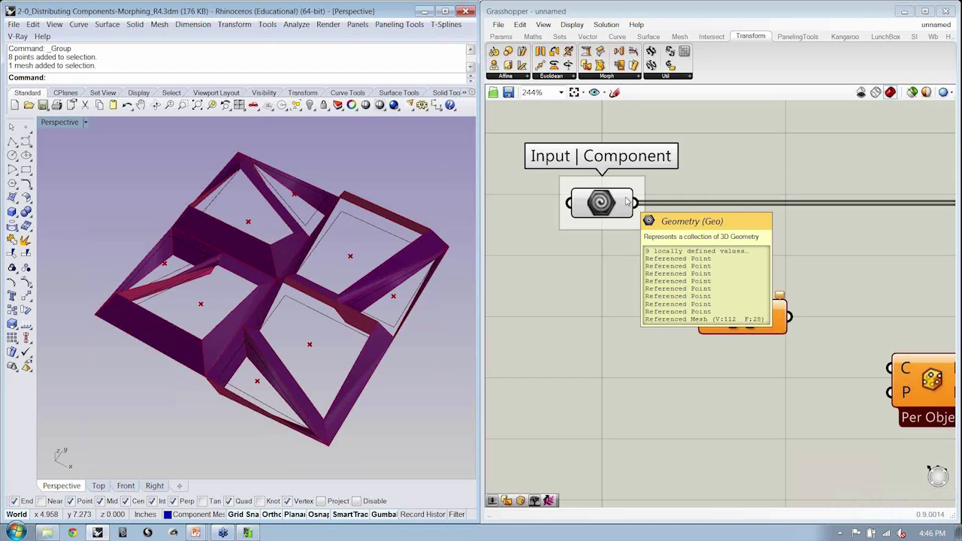
pyautogui.moveTo(248, 240); pyautogui.dragTo(314, 181, button='right')
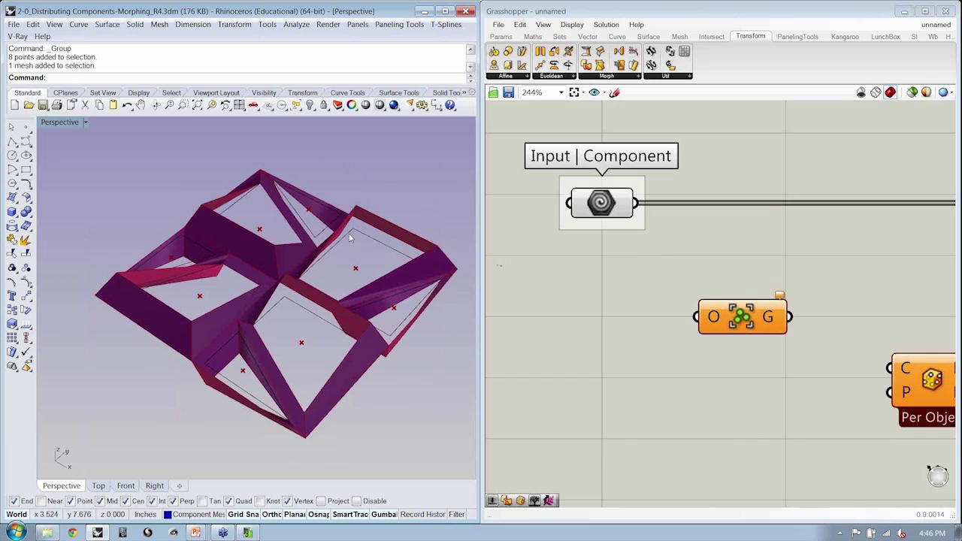
pyautogui.moveTo(381, 197); pyautogui.dragTo(376, 180, button='right')
pyautogui.scroll(-5, 376, 180)
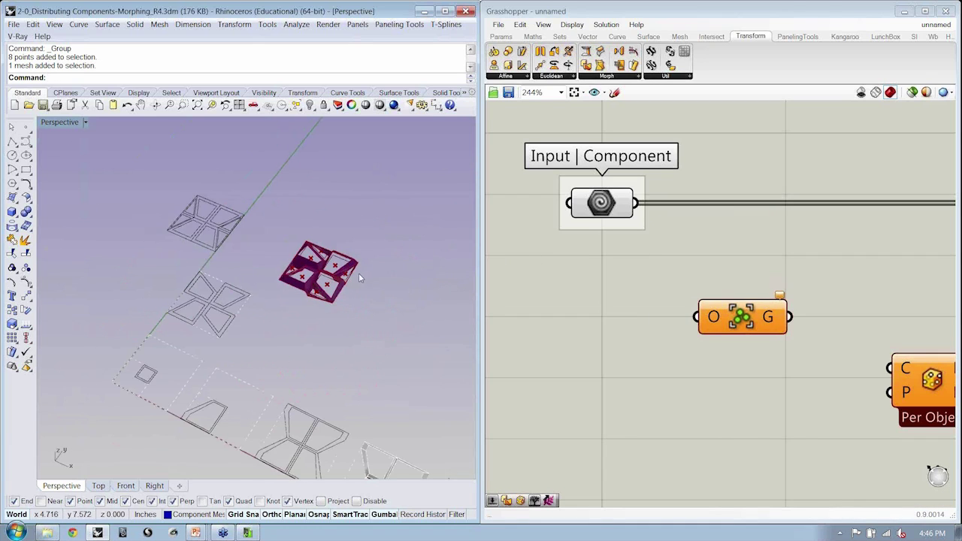
pyautogui.keyDown('shift'); pyautogui.moveTo(358, 278); pyautogui.dragTo(297, 391, button='right'); pyautogui.keyUp('shift')
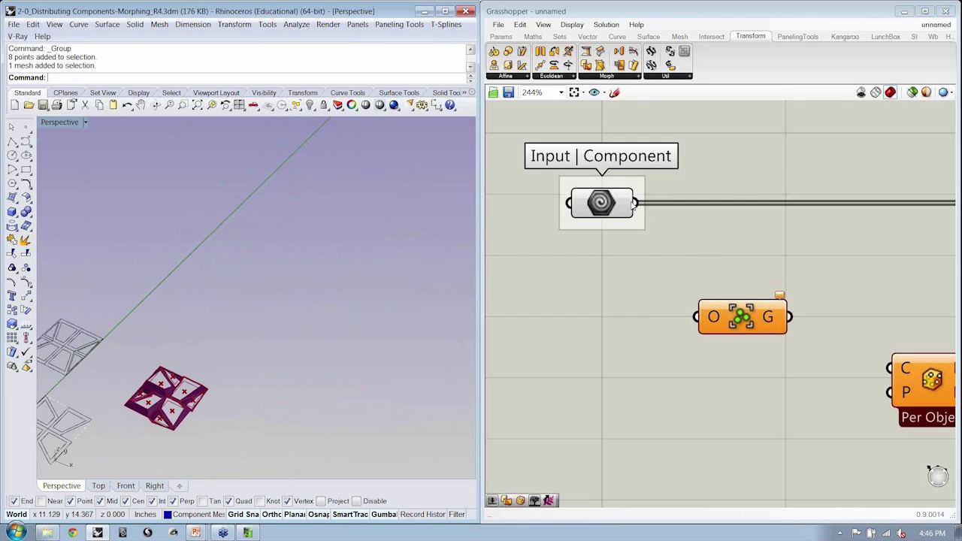
# Step: Wire the Geo parameter's output into the Group component's O input
pyautogui.moveTo(635, 203); pyautogui.dragTo(695, 316)
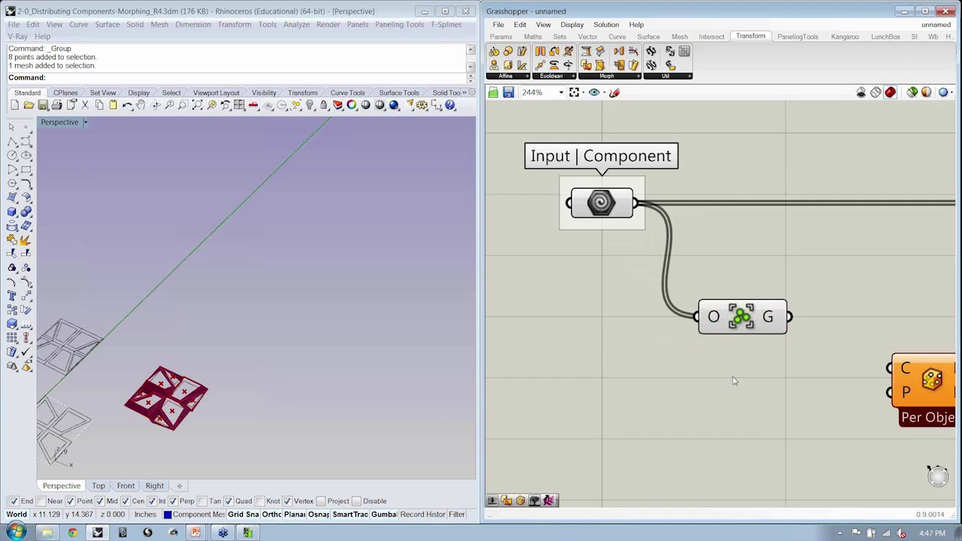
# Step: Place a panel and wire the Input geometry into it to list its items
pyautogui.click(508, 36)
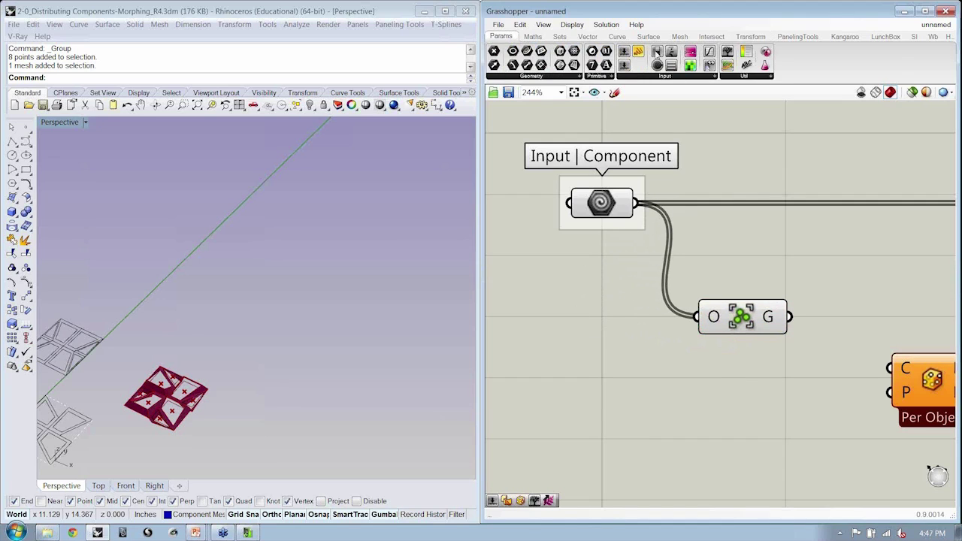
pyautogui.moveTo(641, 53); pyautogui.dragTo(779, 152)
pyautogui.moveTo(778, 152); pyautogui.dragTo(681, 281, button='right')
pyautogui.scroll(-3, 681, 281)
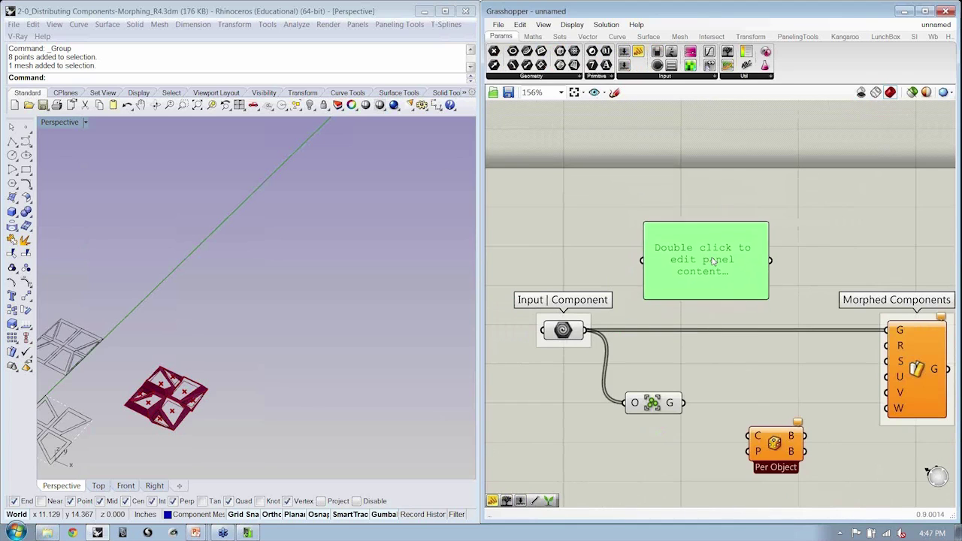
pyautogui.moveTo(586, 331); pyautogui.dragTo(658, 252)
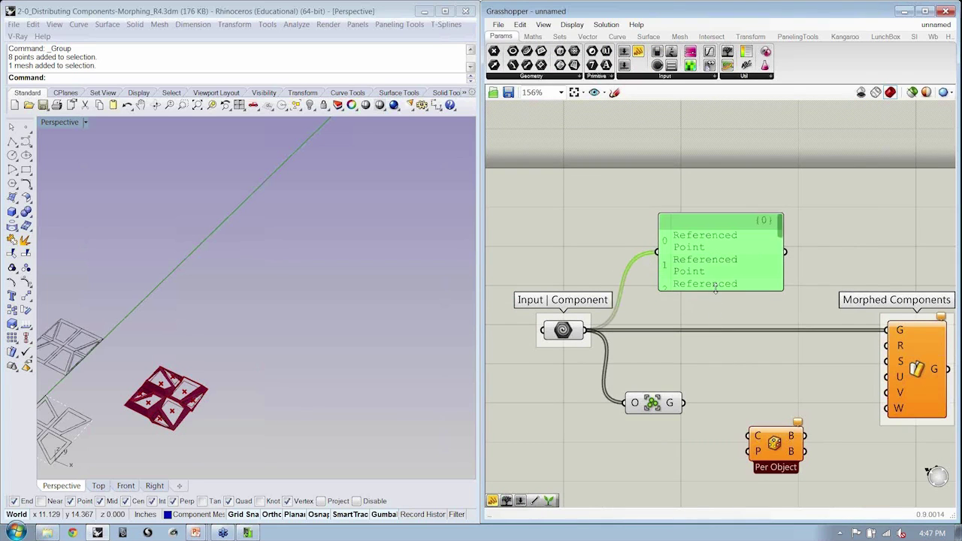
# Step: Resize the input panel wider and shorter, then move it above the components
pyautogui.moveTo(720, 291); pyautogui.dragTo(721, 500)
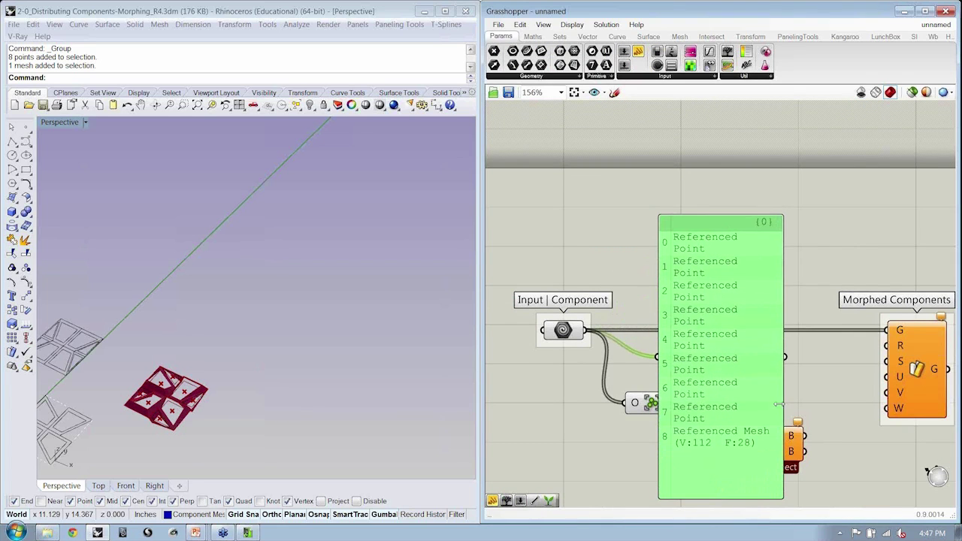
pyautogui.moveTo(783, 404); pyautogui.dragTo(884, 466)
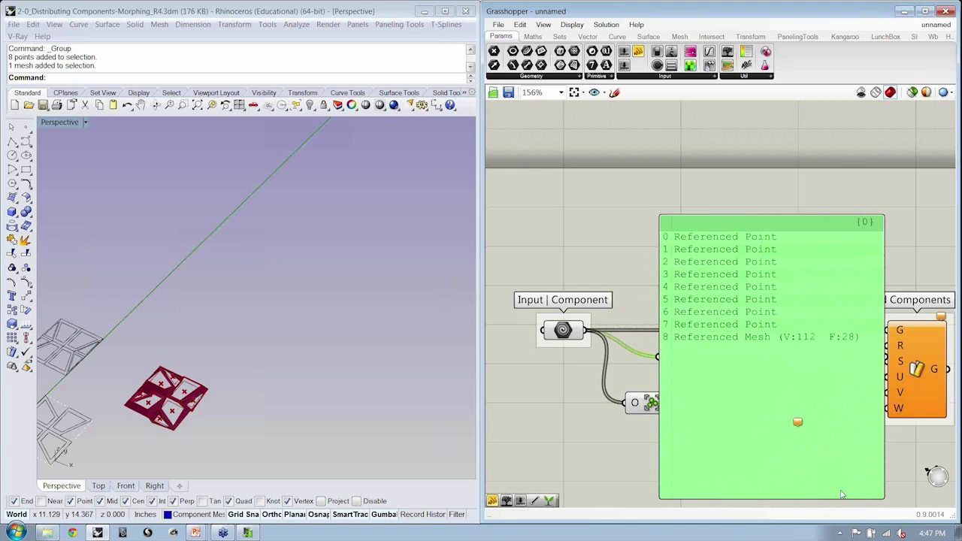
pyautogui.moveTo(841, 497); pyautogui.dragTo(841, 348)
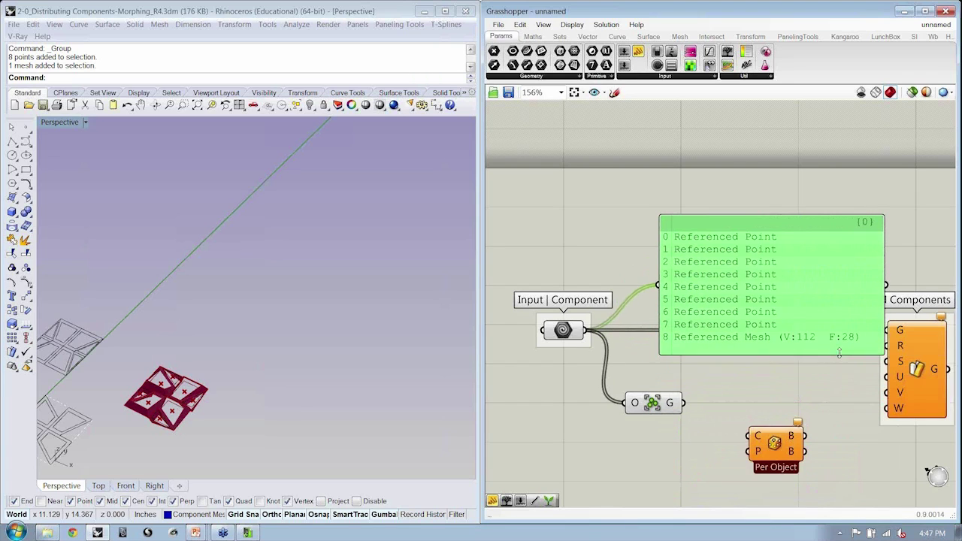
pyautogui.moveTo(781, 292); pyautogui.dragTo(774, 233)
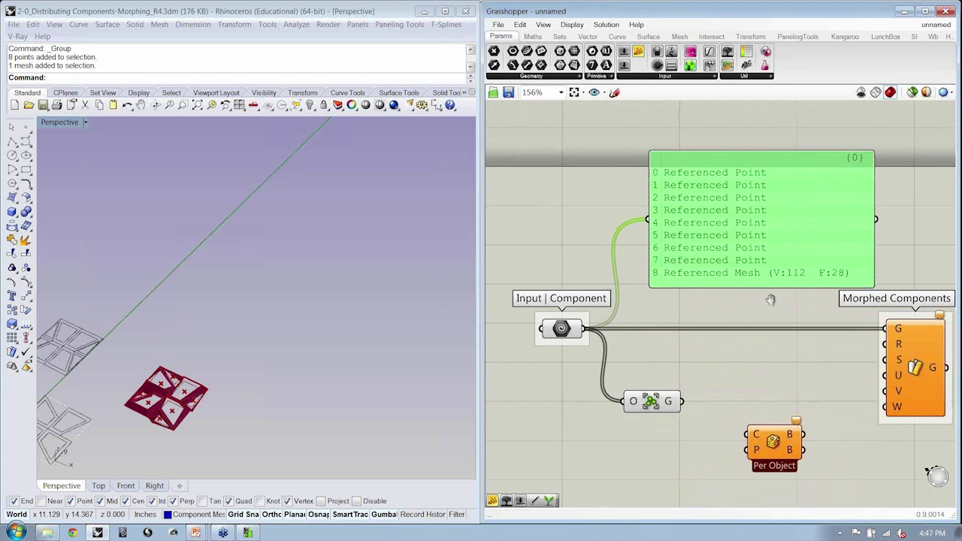
pyautogui.moveTo(774, 233); pyautogui.dragTo(750, 179, button='right')
pyautogui.scroll(-2, 749, 235)
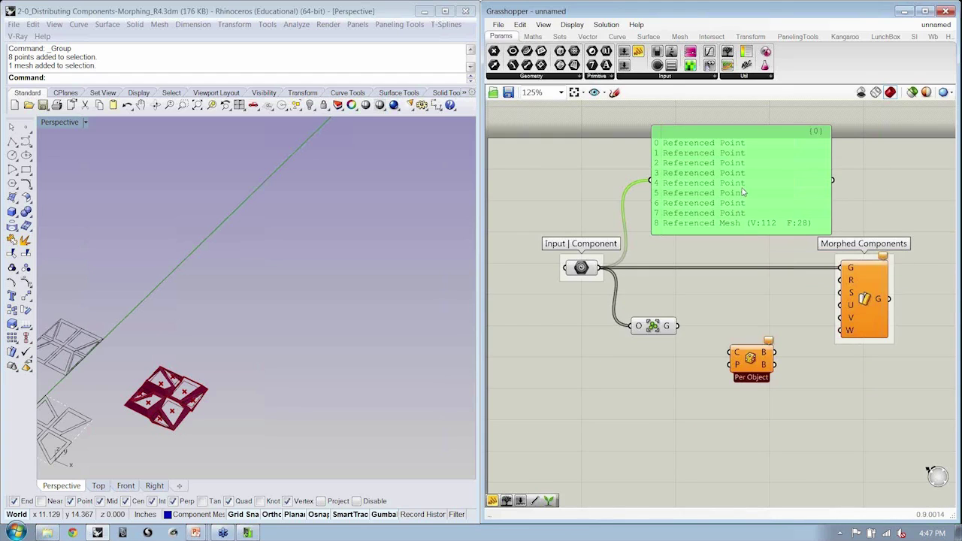
# Step: Duplicate the panel below Group, wire Group's G output into it, and shrink it
pyautogui.keyDown('alt'); pyautogui.moveTo(743, 192); pyautogui.dragTo(749, 450); pyautogui.keyUp('alt')
pyautogui.moveTo(676, 325); pyautogui.dragTo(668, 427)
pyautogui.moveTo(760, 492); pyautogui.dragTo(769, 413)
pyautogui.moveTo(835, 404); pyautogui.dragTo(794, 405)
# Step: Toggle Draw Fancy Wires in the Display menu to change the wire style
pyautogui.click(692, 358)
pyautogui.scroll(2, 681, 335)
pyautogui.moveTo(679, 333); pyautogui.dragTo(677, 298, button='right')
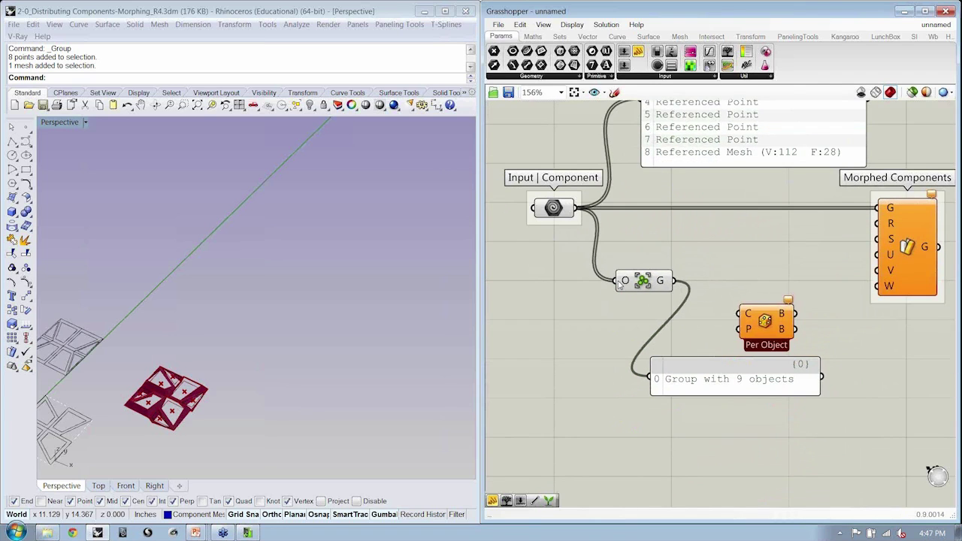
pyautogui.click(572, 24)
pyautogui.click(650, 35)
pyautogui.click(572, 24)
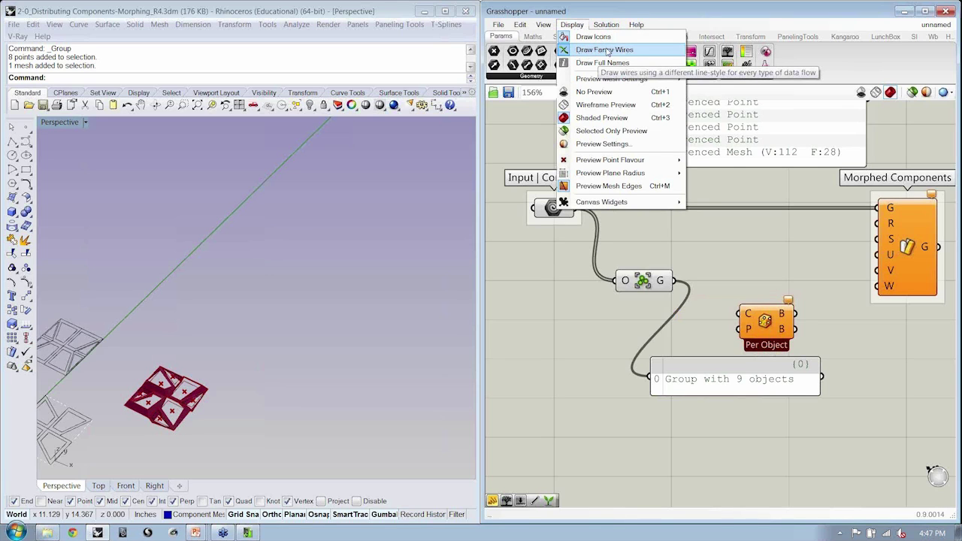
pyautogui.click(608, 50)
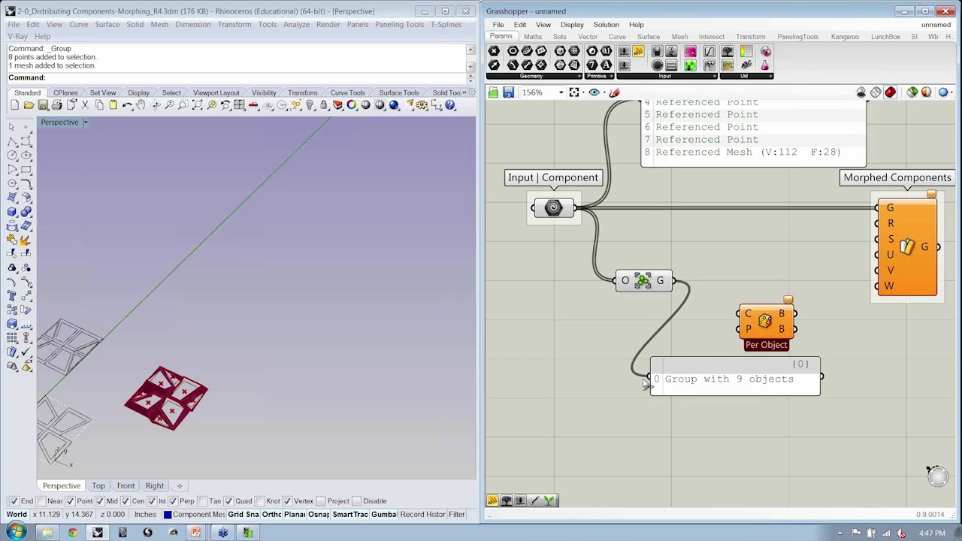
pyautogui.moveTo(672, 218); pyautogui.dragTo(633, 311, button='right')
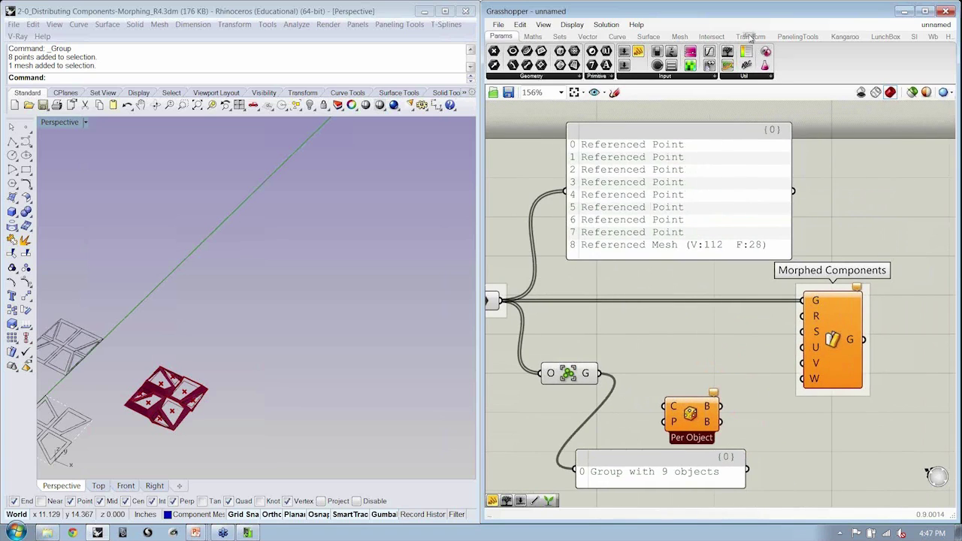
# Step: Place an Ungroup component from Transform > Util beside Morphed Components
pyautogui.click(749, 37)
pyautogui.click(689, 77)
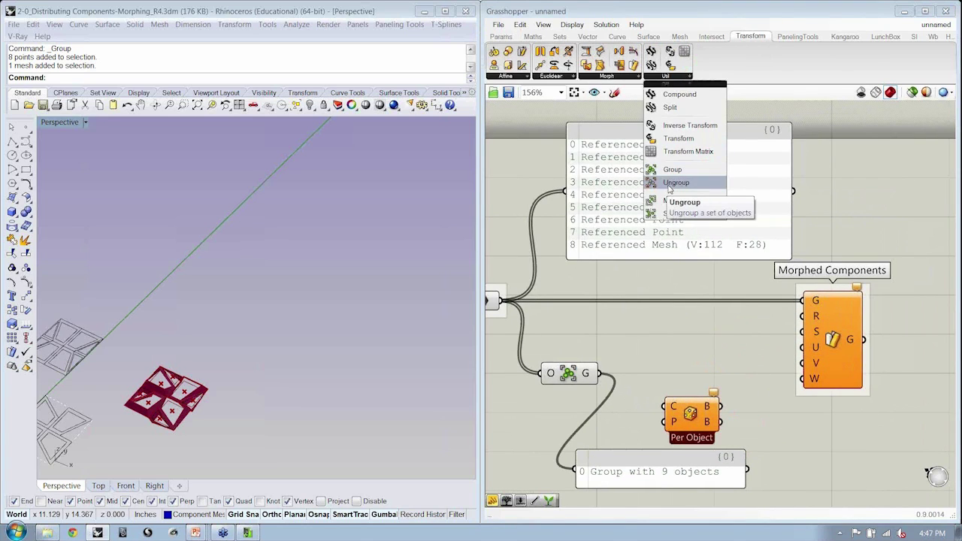
pyautogui.moveTo(669, 184); pyautogui.dragTo(850, 237)
pyautogui.click(781, 192)
# Step: Sketch an arrow from Morphed Components' output to Ungroup and confirm it
pyautogui.click(614, 92)
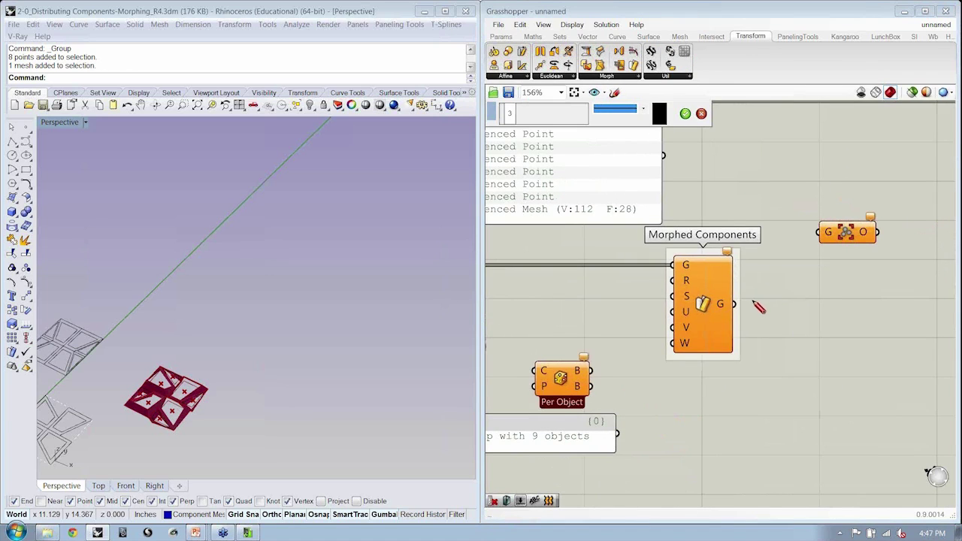
pyautogui.moveTo(752, 301)
pyautogui.mouseDown()
pyautogui.moveTo(795, 275)
pyautogui.moveTo(818, 238)
pyautogui.moveTo(808, 233)
pyautogui.moveTo(811, 247)
pyautogui.mouseUp()
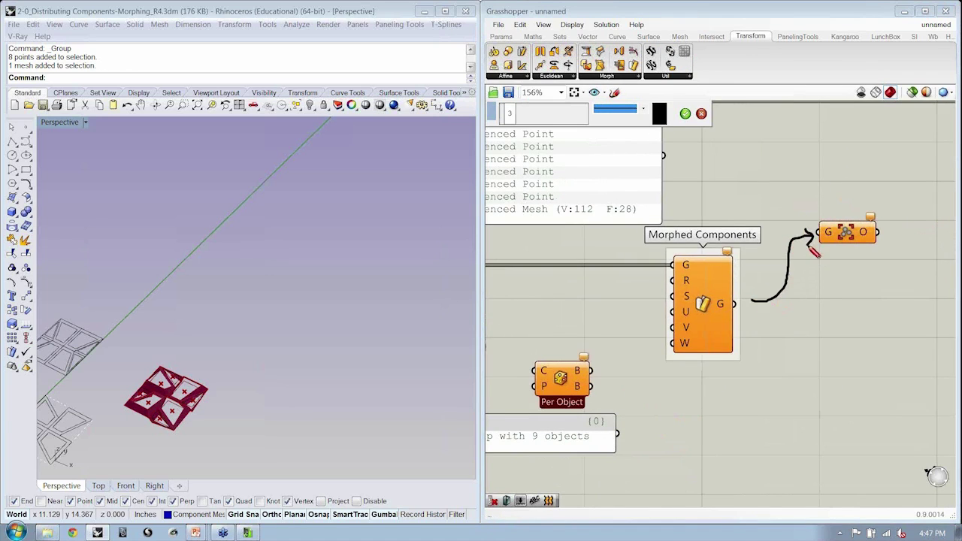
pyautogui.click(685, 114)
pyautogui.scroll(-3, 826, 195)
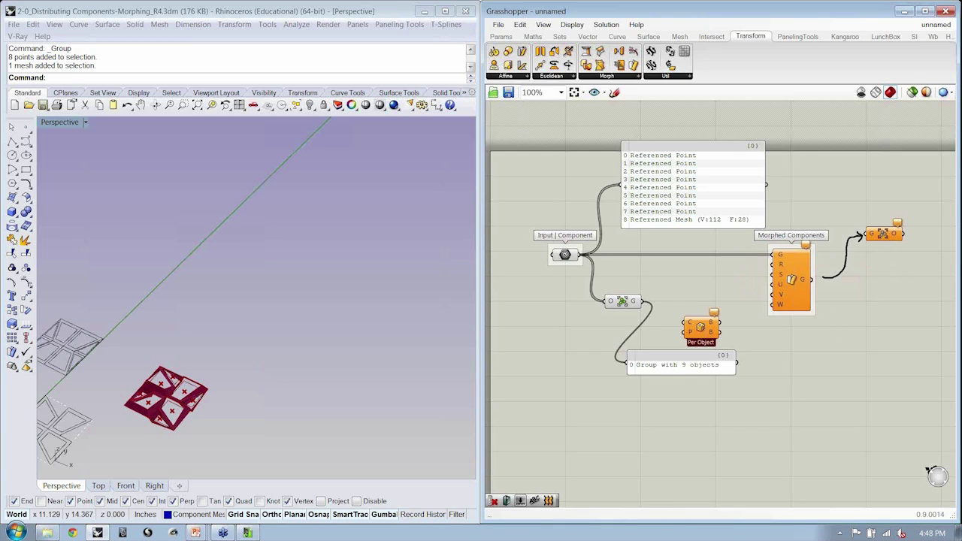
pyautogui.scroll(3, 674, 331)
# Step: Wire Group's output to Per Object's C input and group it as 'Grouped Component Parts'
pyautogui.moveTo(625, 286); pyautogui.dragTo(688, 318)
pyautogui.click(591, 285)
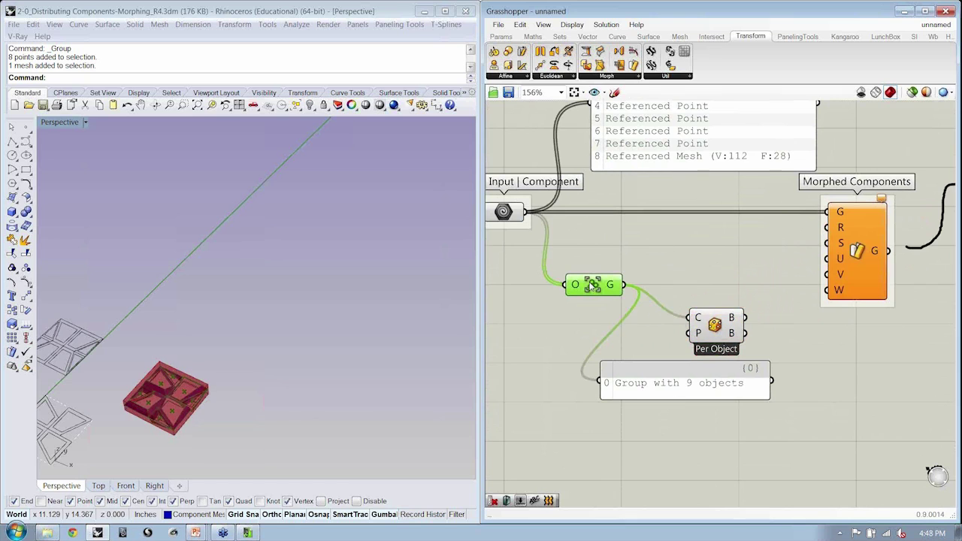
pyautogui.hotkey('ctrl', 'g')
pyautogui.scroll(2, 588, 270)
pyautogui.rightClick(590, 272)
pyautogui.write('G')
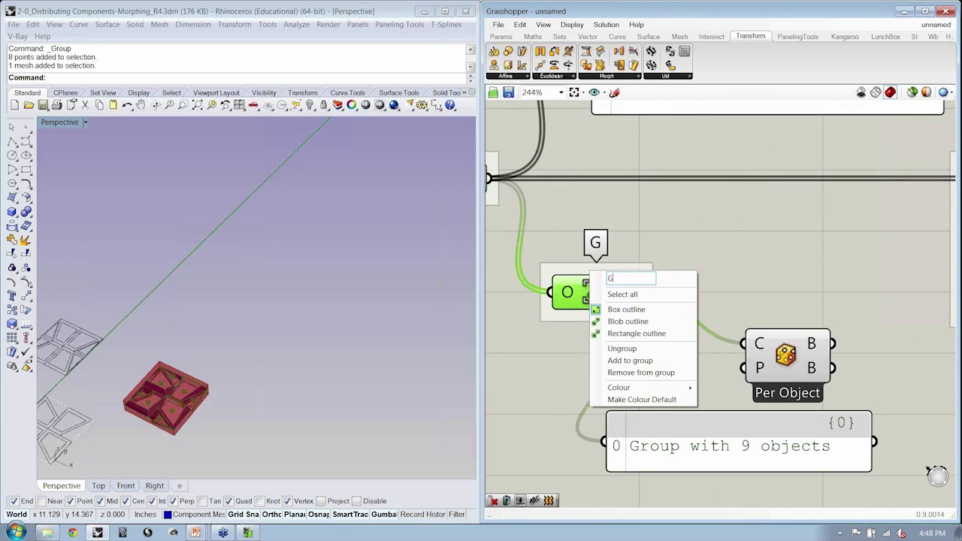
pyautogui.write('rouped Compone')
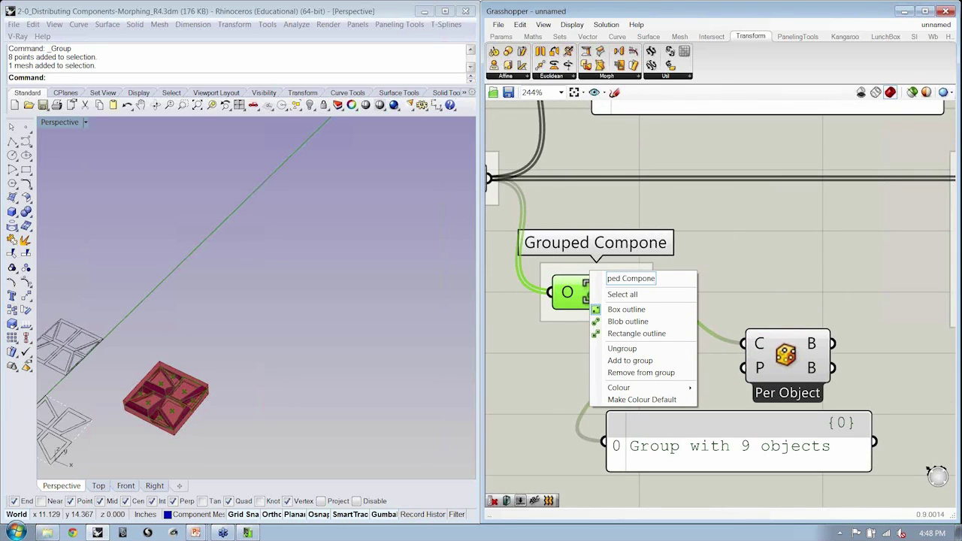
pyautogui.write('nt Parts')
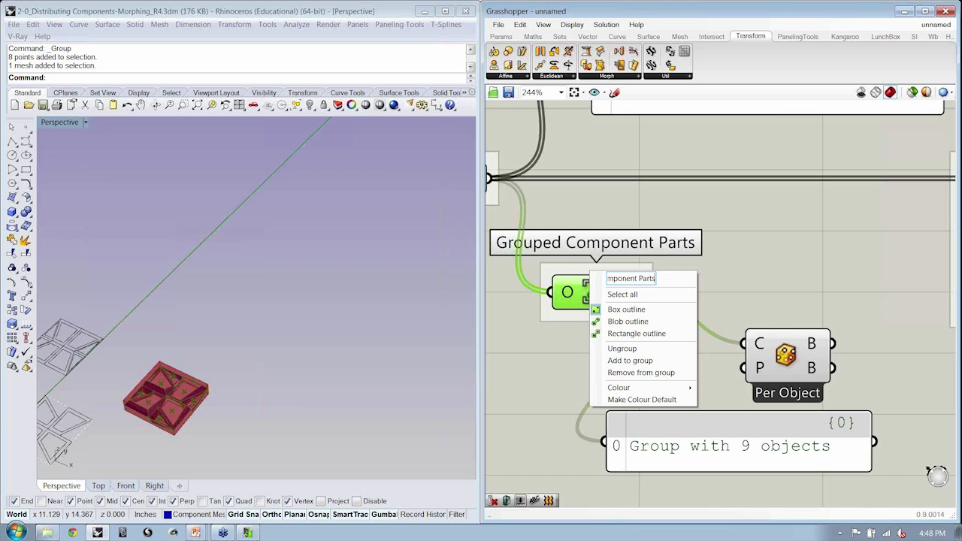
pyautogui.press('Return')
pyautogui.scroll(-2, 714, 293)
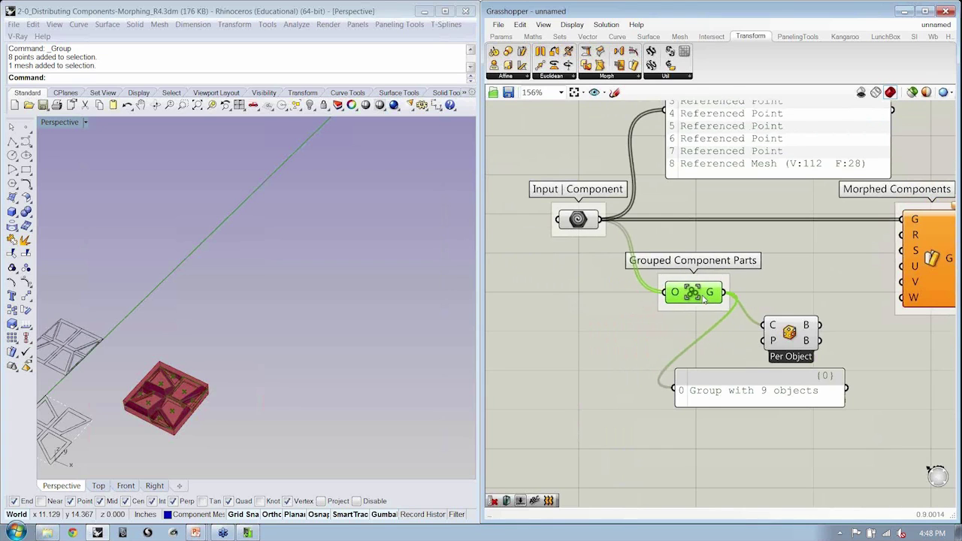
# Step: Rearrange Per Object and the panel, then wire the bounding box output into the panel
pyautogui.click(797, 301)
pyautogui.moveTo(797, 300); pyautogui.dragTo(750, 292, button='right')
pyautogui.moveTo(754, 333)
pyautogui.mouseDown()
pyautogui.moveTo(753, 324)
pyautogui.moveTo(765, 324)
pyautogui.mouseUp()
pyautogui.moveTo(726, 387); pyautogui.dragTo(815, 370)
pyautogui.moveTo(705, 290); pyautogui.dragTo(714, 363)
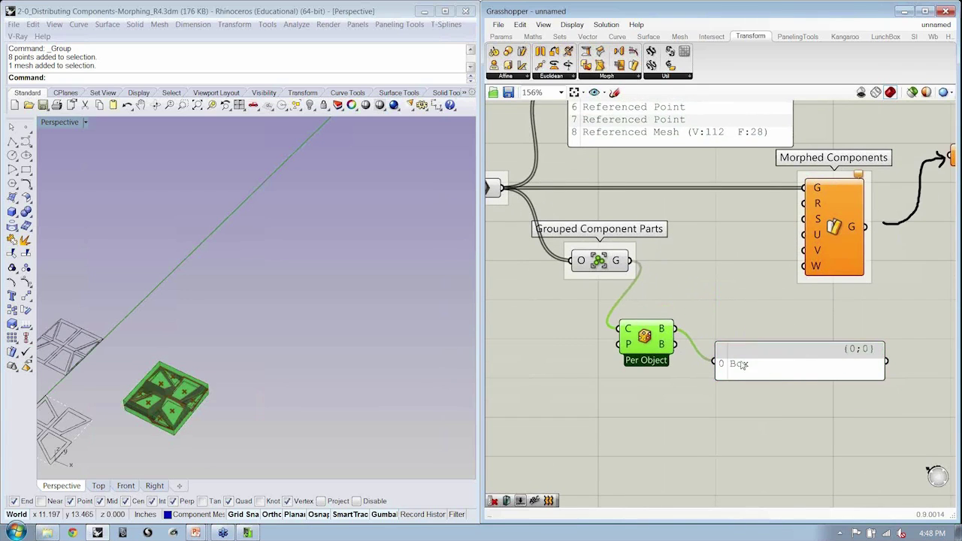
# Step: Label the Per Object component's group 'Reference Box' and move the Box panel
pyautogui.moveTo(661, 345); pyautogui.dragTo(715, 309)
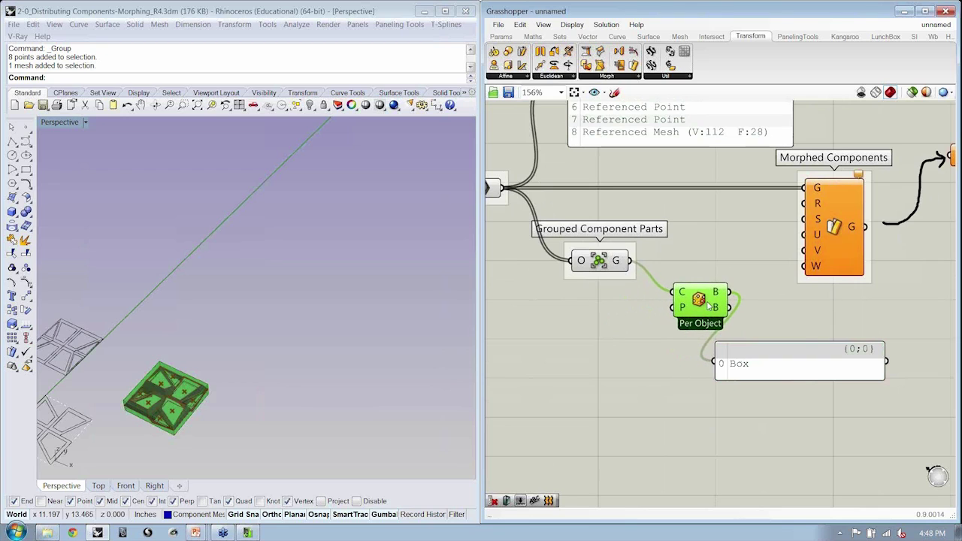
pyautogui.rightClick(699, 286)
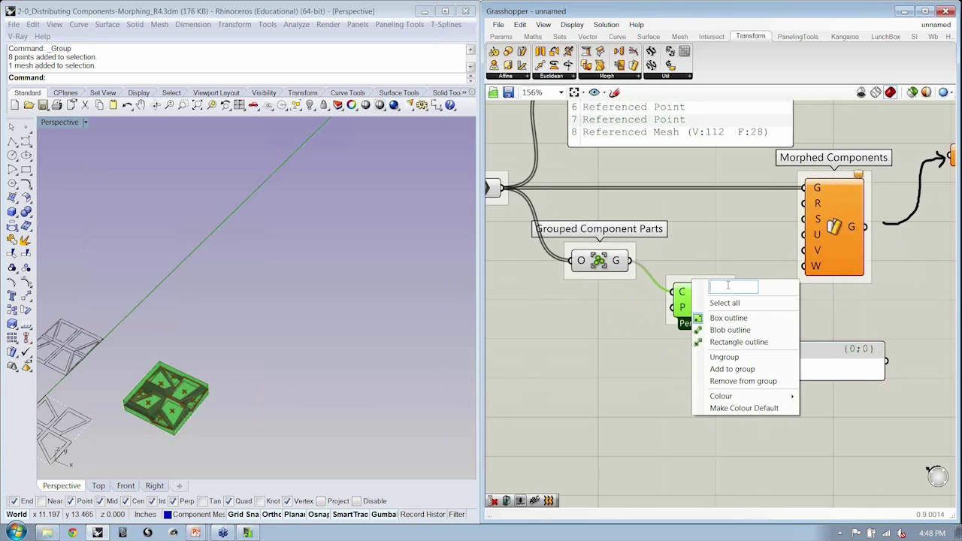
pyautogui.write('Reference Box')
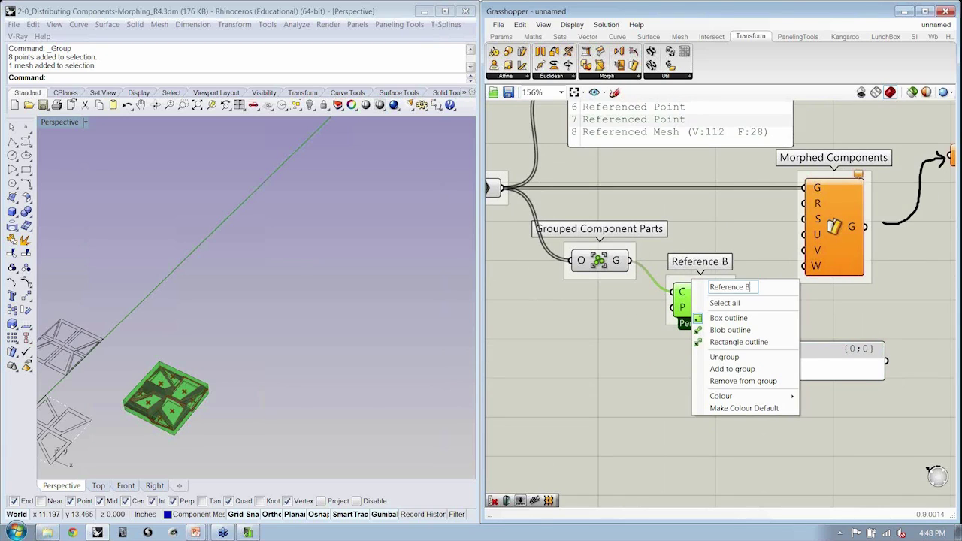
pyautogui.click(740, 248)
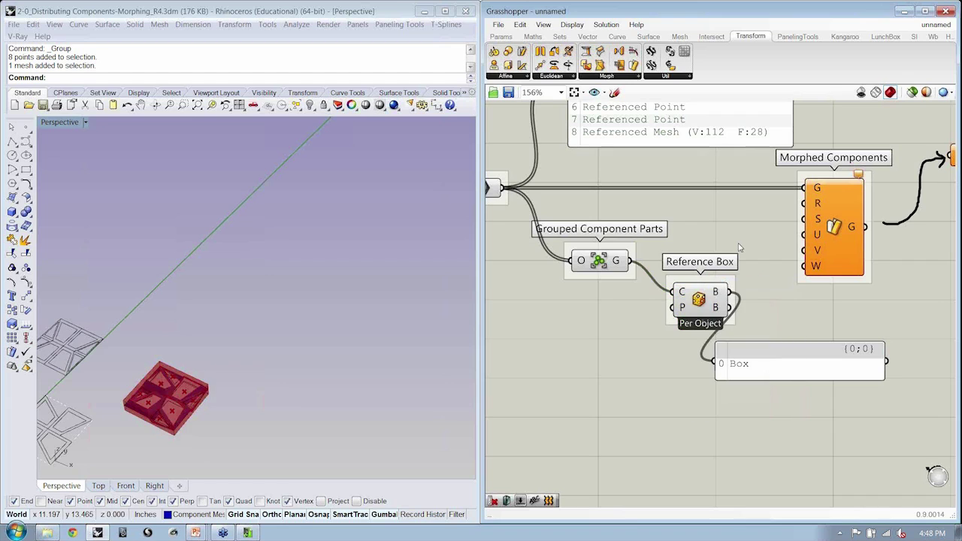
pyautogui.moveTo(762, 369); pyautogui.dragTo(824, 349)
# Step: Wire the Reference Box output into Morphed Components' R input
pyautogui.click(755, 349)
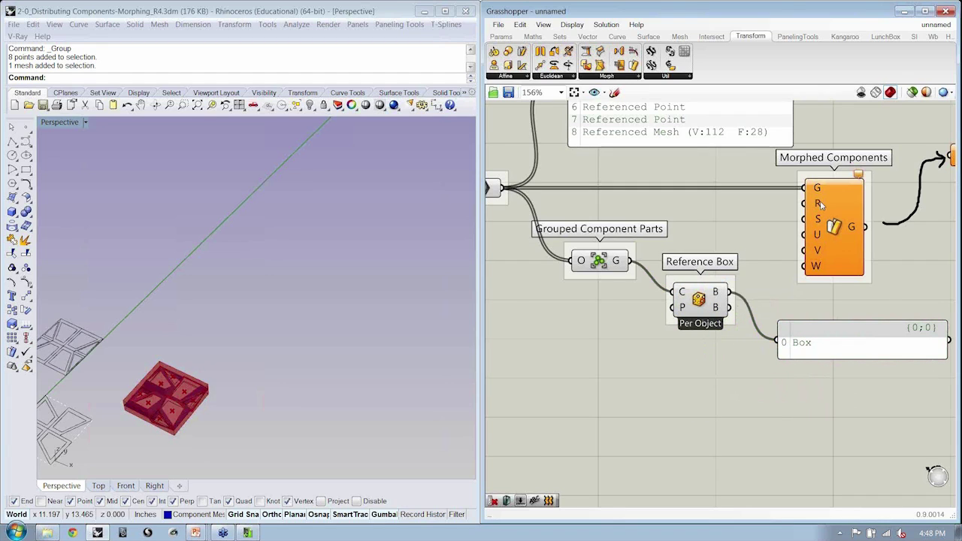
pyautogui.moveTo(817, 205); pyautogui.dragTo(731, 292)
pyautogui.scroll(-2, 756, 254)
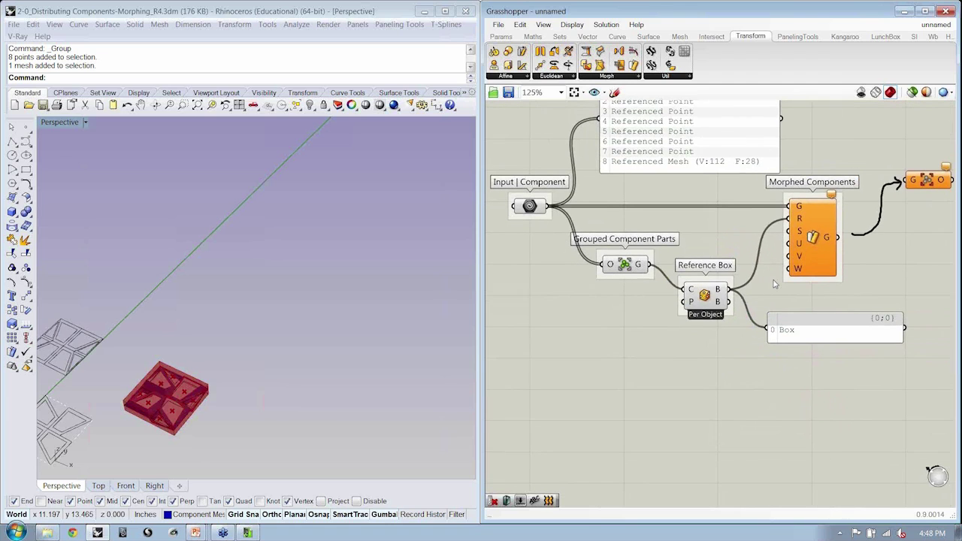
# Step: Nudge the Reference Box component, then select Morphed Components and Ungroup
pyautogui.click(712, 283)
pyautogui.moveTo(712, 283); pyautogui.dragTo(717, 272)
pyautogui.click(716, 304)
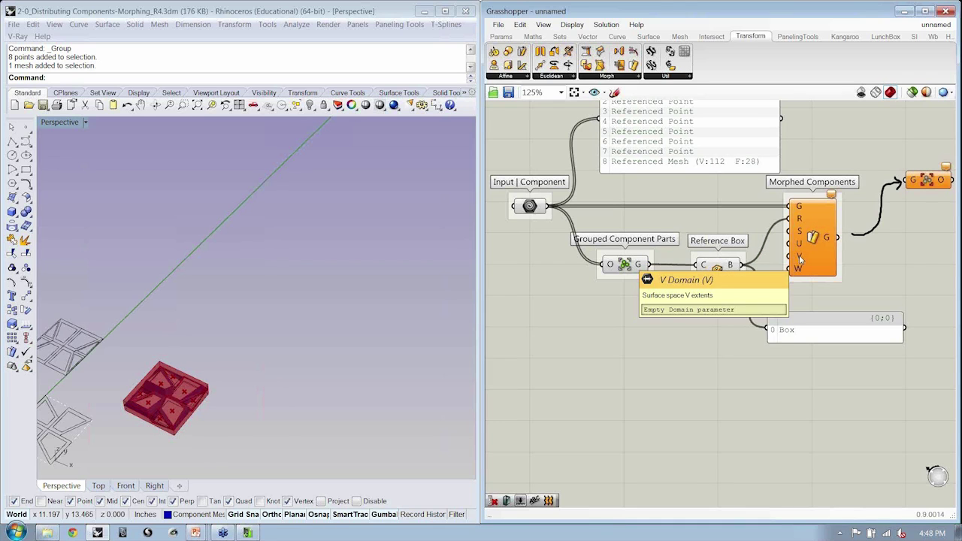
pyautogui.moveTo(864, 286); pyautogui.dragTo(775, 308, button='right')
pyautogui.moveTo(917, 144); pyautogui.dragTo(813, 279)
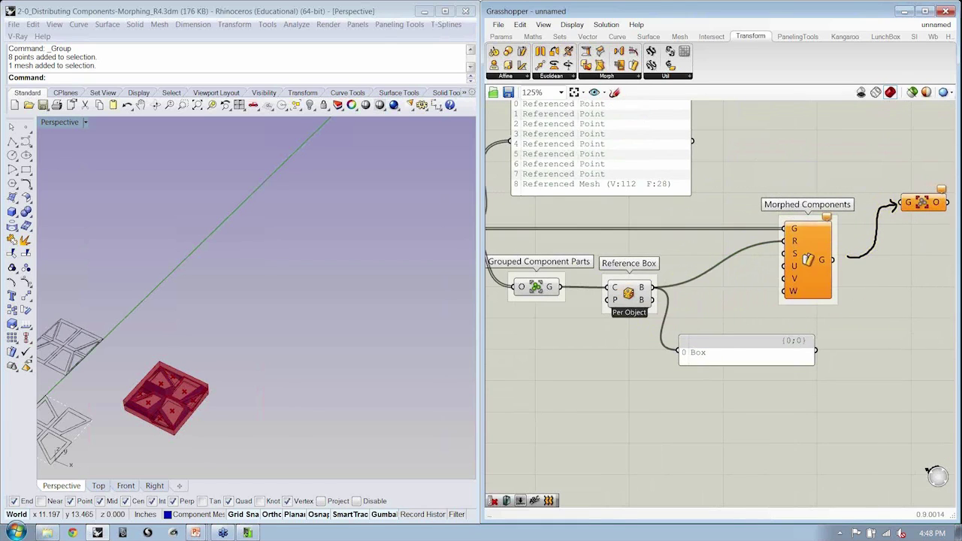